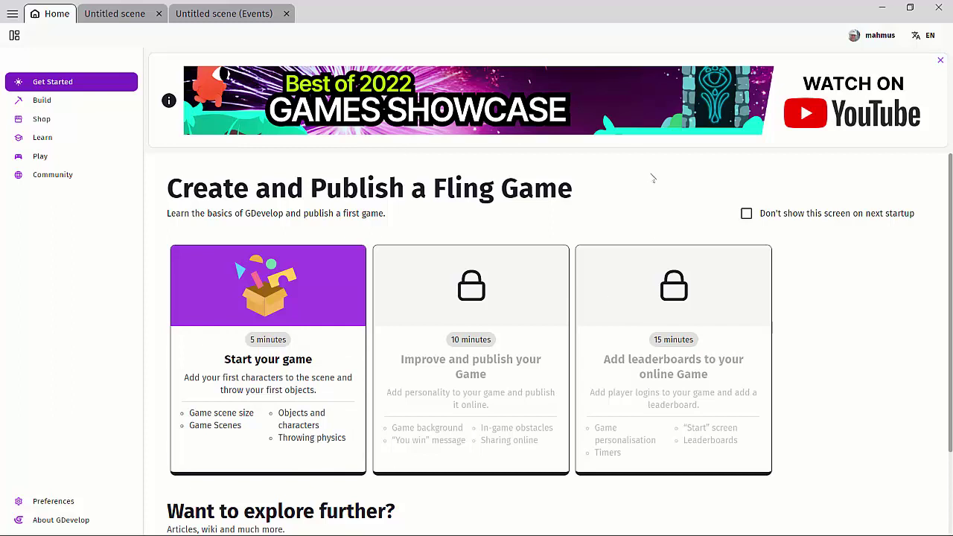
{"action": "left_click", "coordinate": [12, 15]}
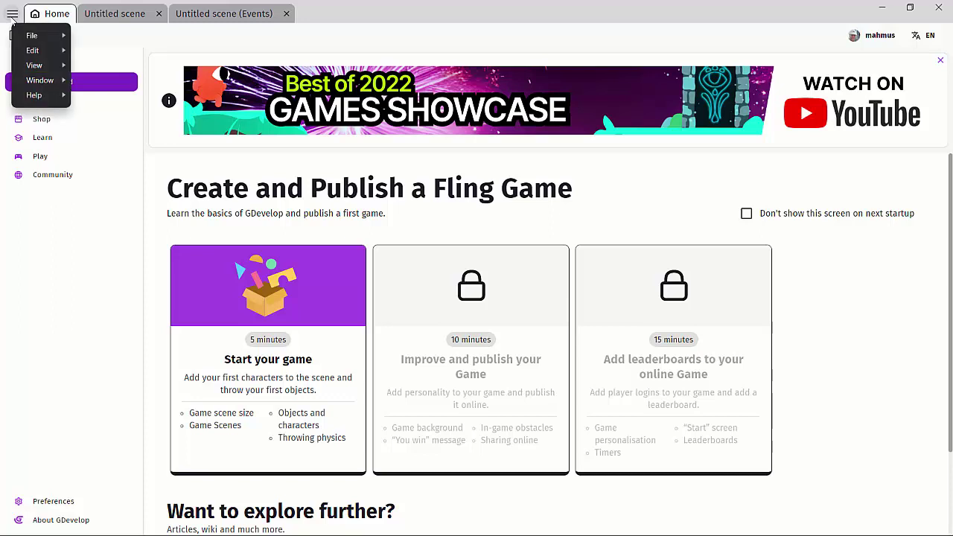
{"action": "mouse_move", "coordinate": [31, 38]}
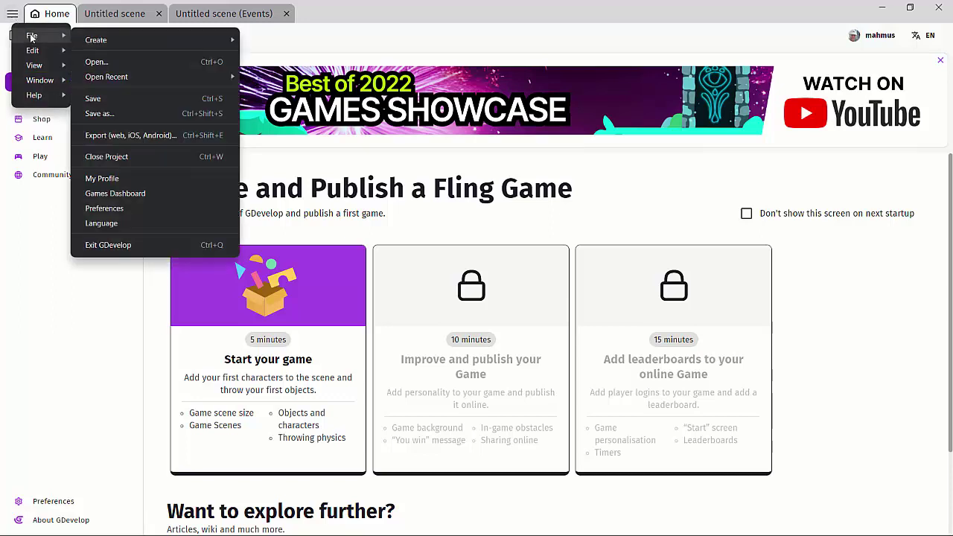
{"action": "mouse_move", "coordinate": [96, 40]}
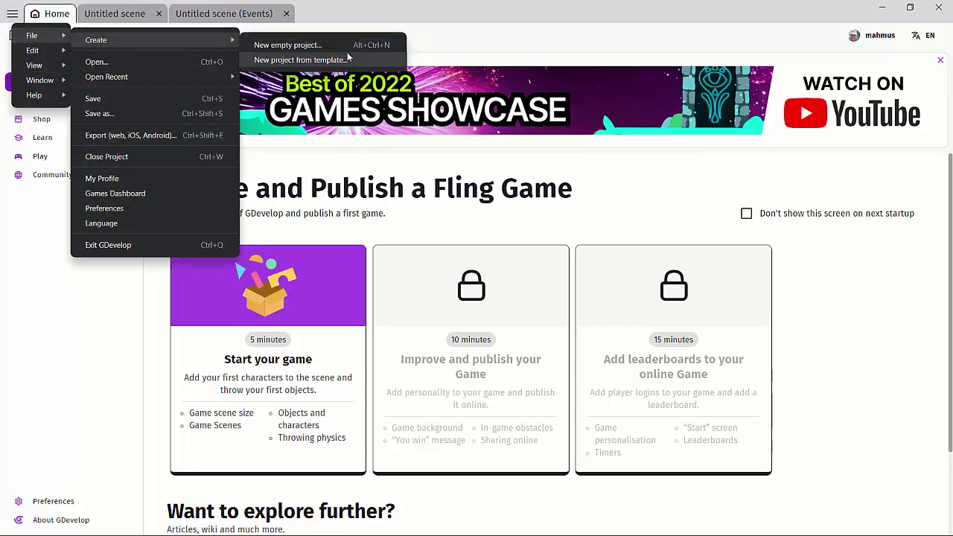
{"action": "left_click", "coordinate": [413, 36]}
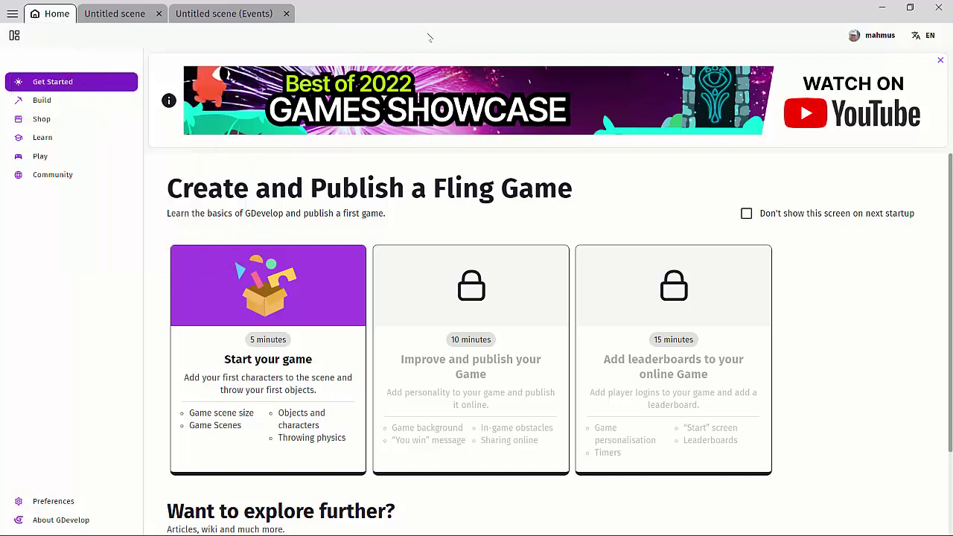
- Look over the untitled scene's layout editor and its events sheet, ending on the events sheet
{"action": "left_click", "coordinate": [119, 14]}
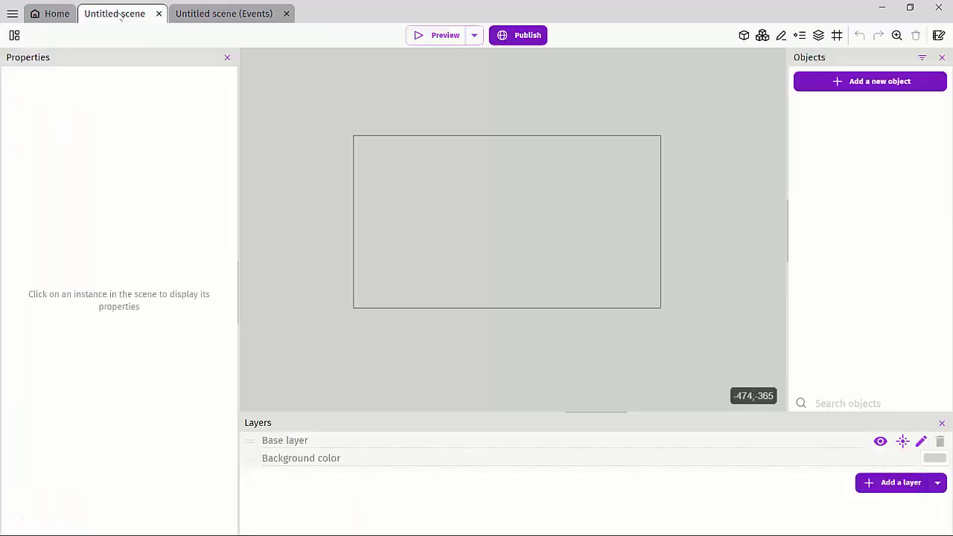
{"action": "left_click", "coordinate": [198, 14]}
{"action": "left_click", "coordinate": [117, 17]}
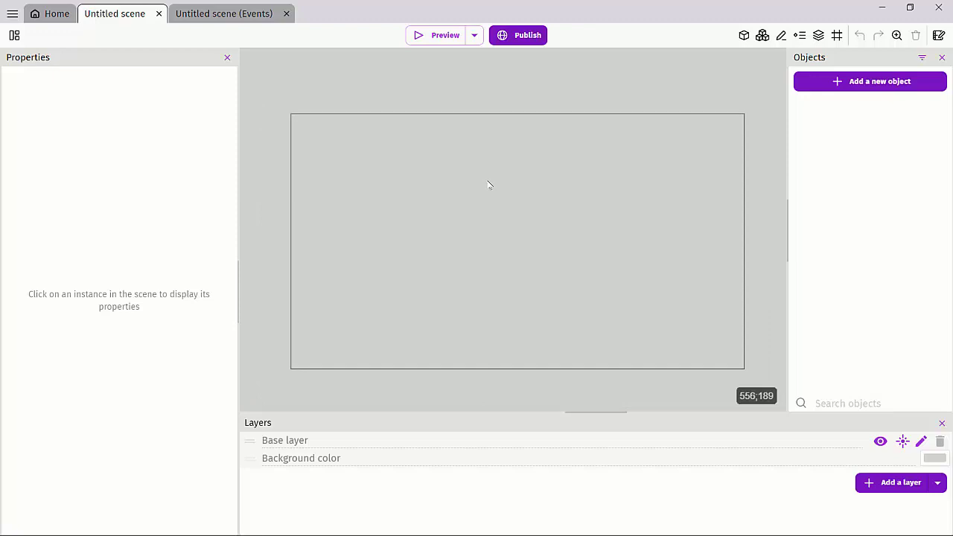
{"action": "left_click", "coordinate": [250, 13]}
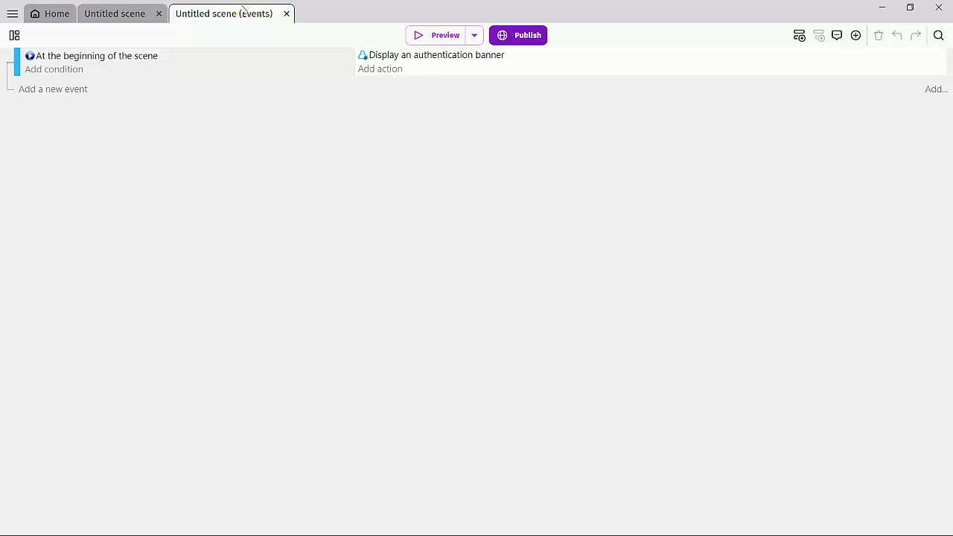
{"action": "left_click", "coordinate": [11, 14]}
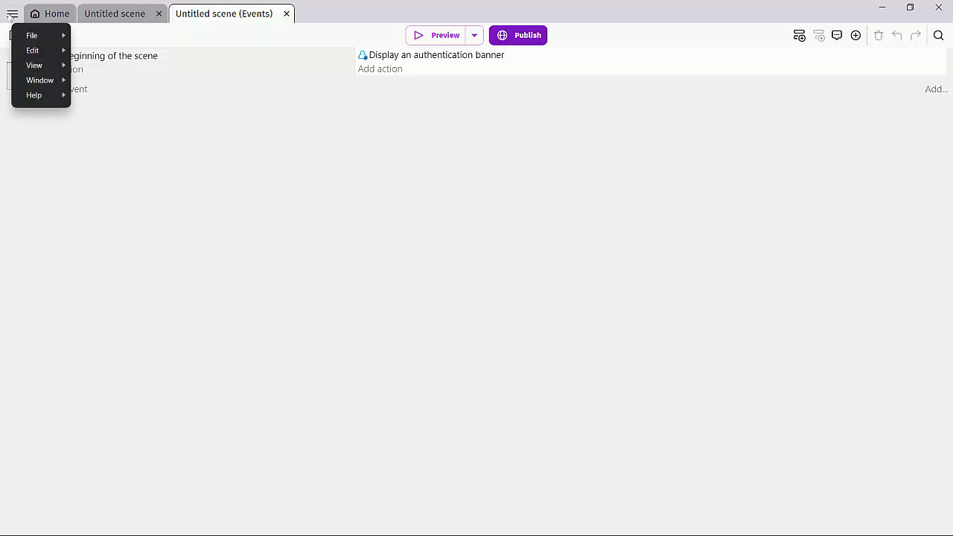
{"action": "mouse_move", "coordinate": [38, 54]}
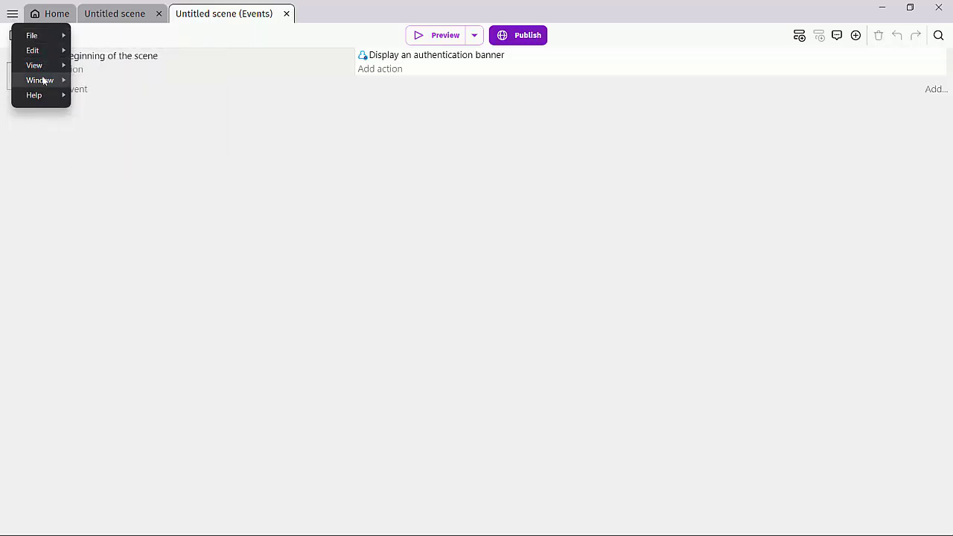
{"action": "mouse_move", "coordinate": [50, 99]}
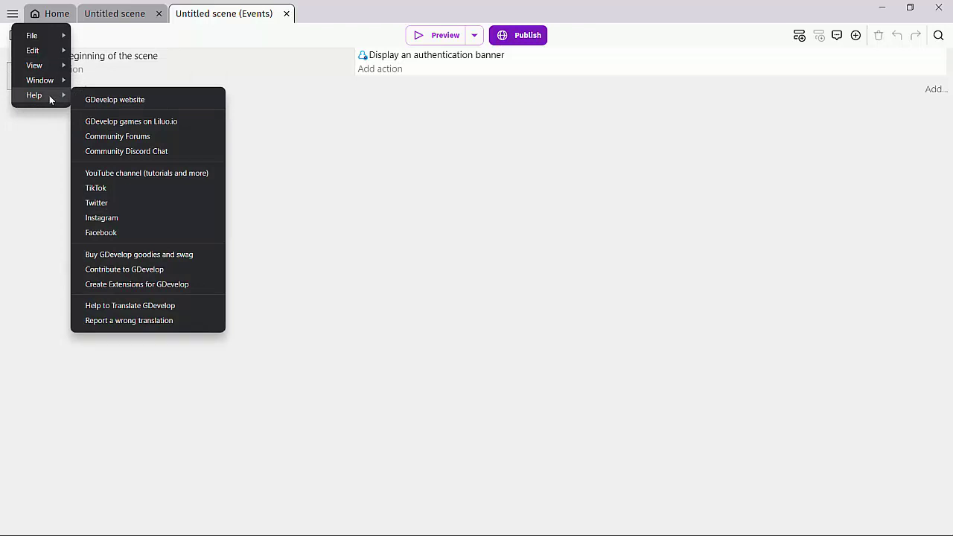
{"action": "left_click", "coordinate": [309, 198]}
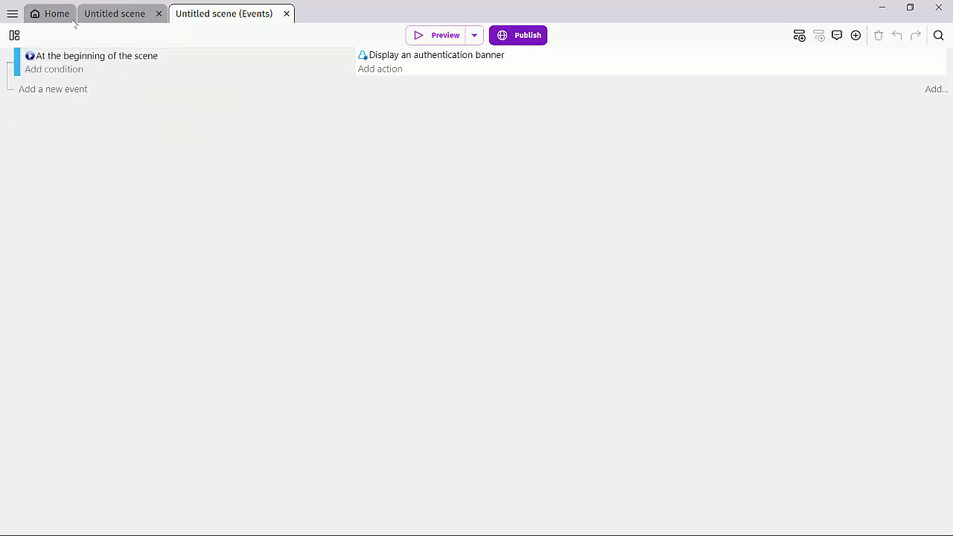
- Open the game properties from the project manager and review the game info and packaging fields
{"action": "left_click", "coordinate": [14, 35]}
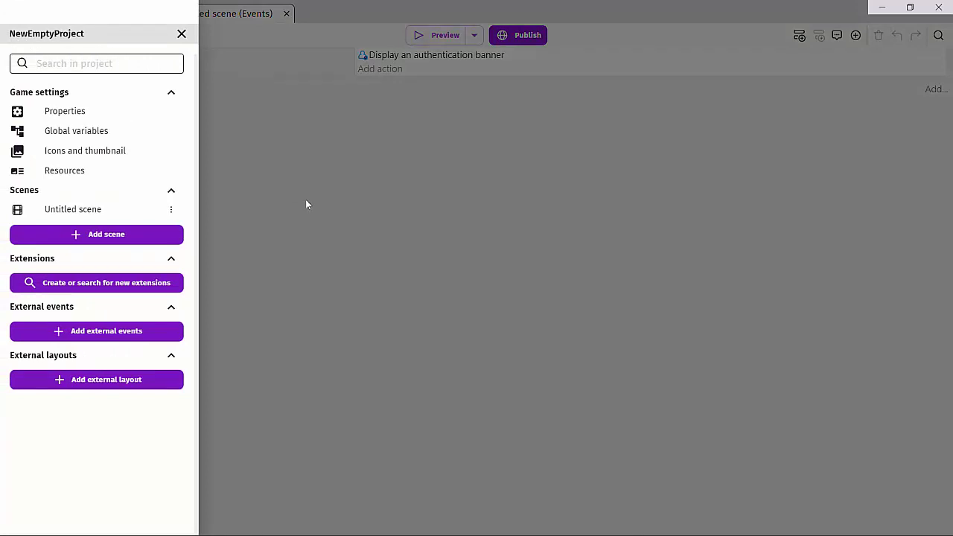
{"action": "left_click", "coordinate": [63, 110]}
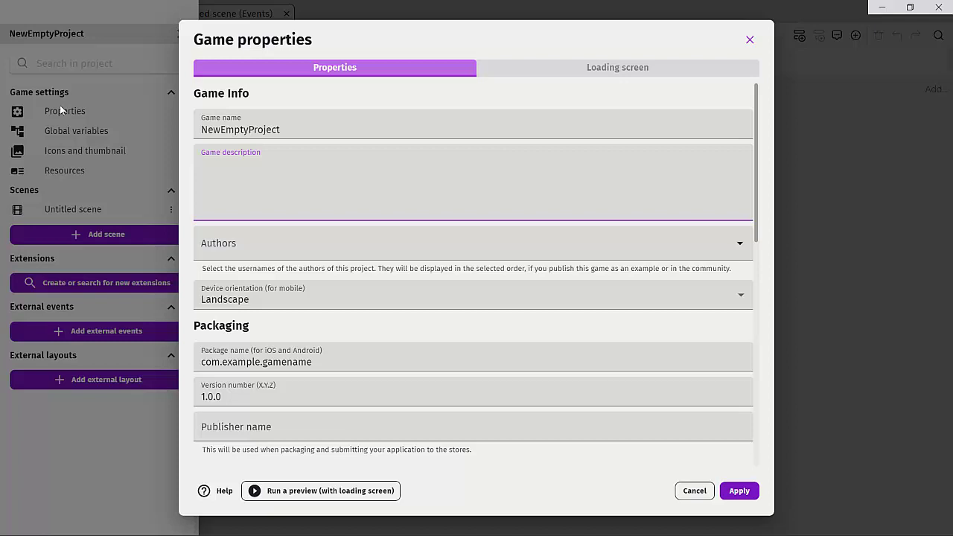
{"action": "left_click", "coordinate": [289, 130]}
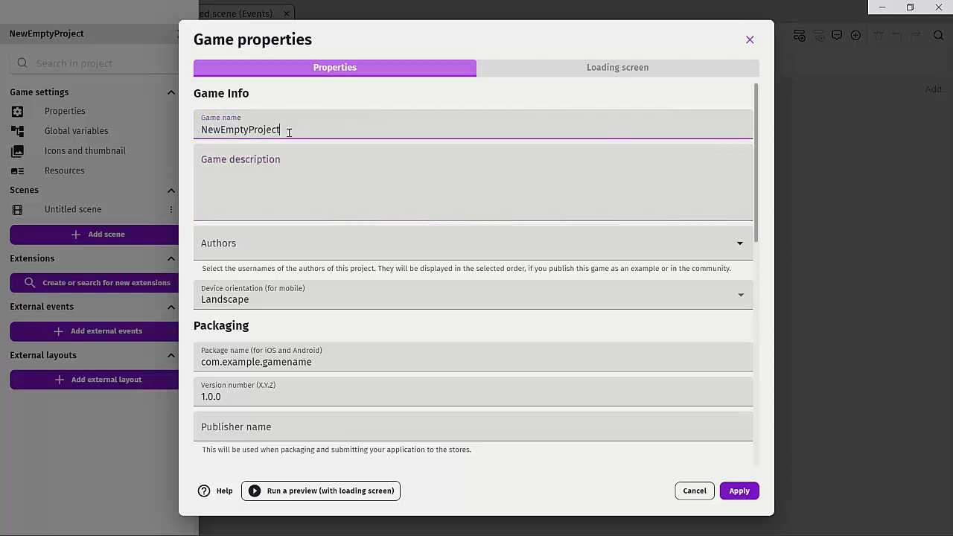
{"action": "left_click", "coordinate": [298, 178]}
{"action": "scroll", "coordinate": [276, 145], "scroll_direction": "down", "scroll_amount": 1}
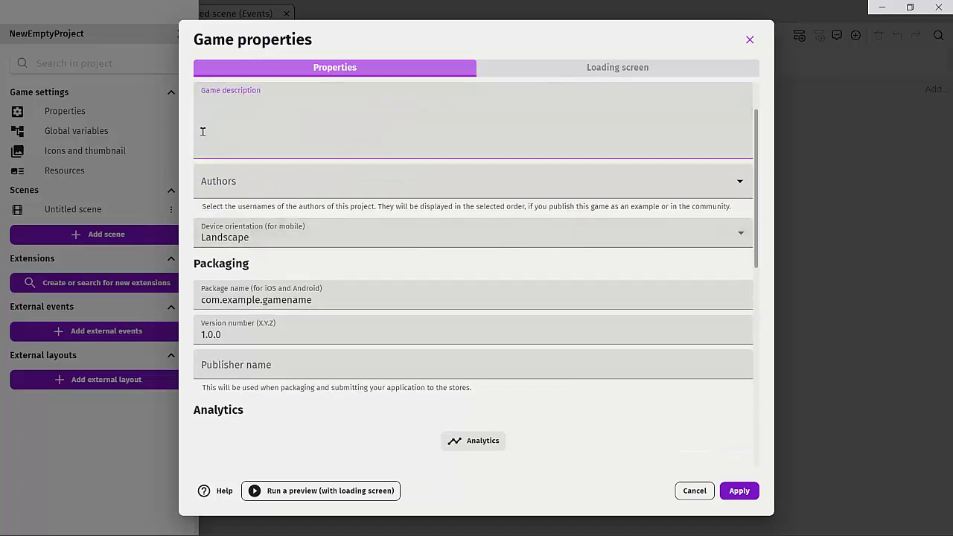
{"action": "left_click", "coordinate": [262, 181]}
{"action": "scroll", "coordinate": [261, 181], "scroll_direction": "down", "scroll_amount": 4}
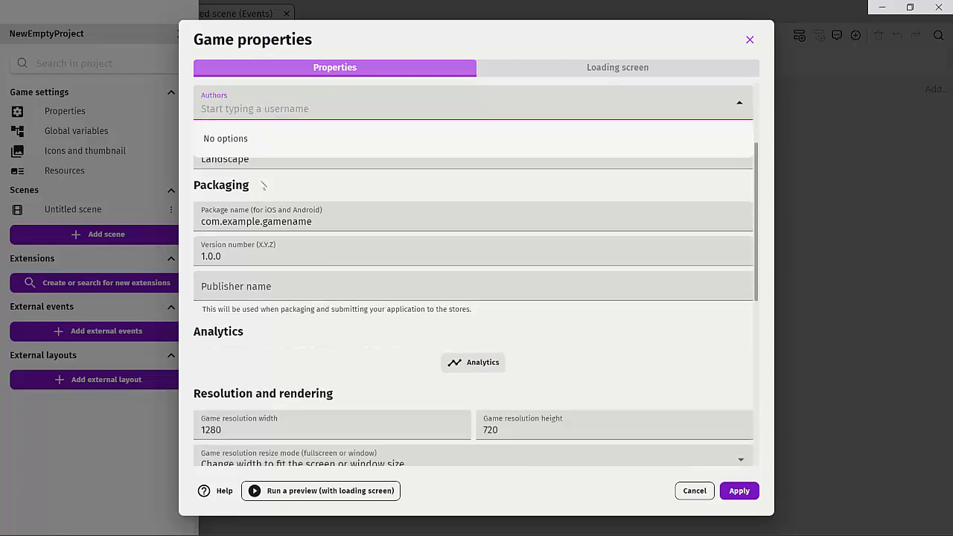
{"action": "scroll", "coordinate": [261, 181], "scroll_direction": "up", "scroll_amount": 2}
{"action": "left_click", "coordinate": [325, 170]}
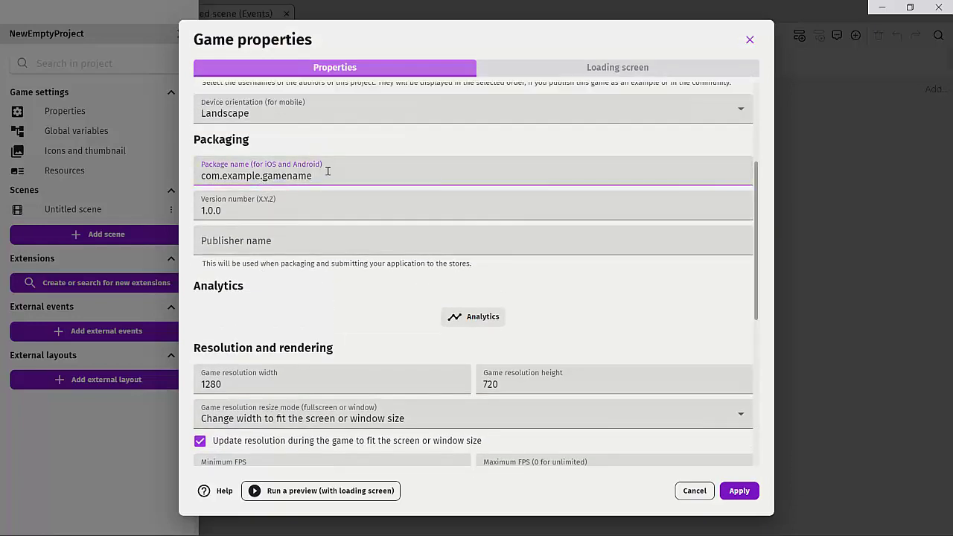
{"action": "scroll", "coordinate": [326, 171], "scroll_direction": "down", "scroll_amount": 4}
{"action": "scroll", "coordinate": [326, 174], "scroll_direction": "up", "scroll_amount": 1}
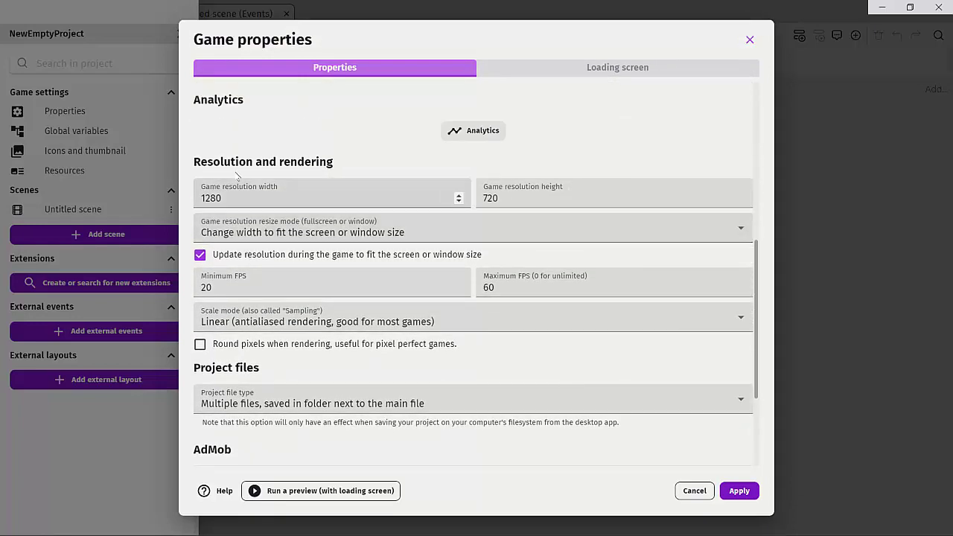
- Review the resize mode, rendering, project file type and AdMob settings, and cancel the game properties without changes
{"action": "left_click", "coordinate": [293, 237]}
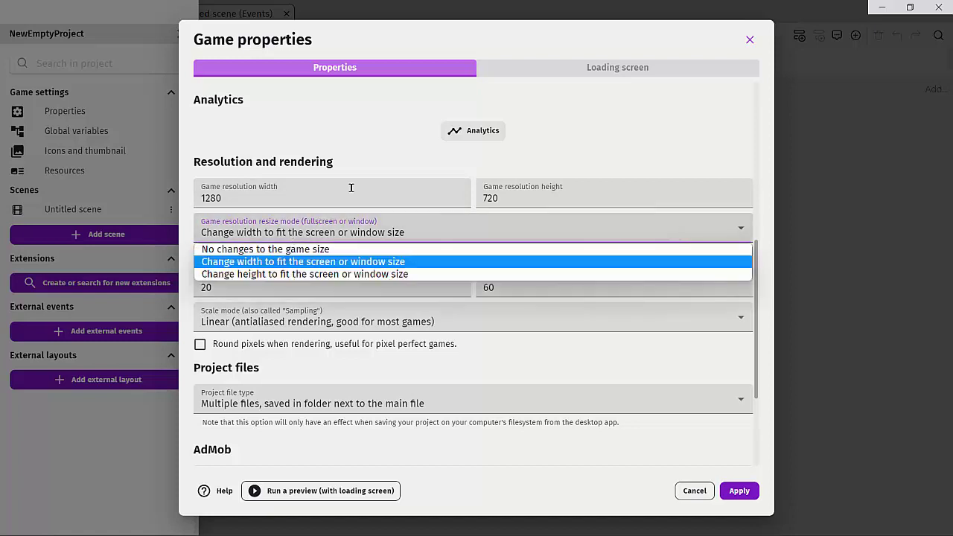
{"action": "left_click", "coordinate": [293, 238]}
{"action": "scroll", "coordinate": [253, 254], "scroll_direction": "down", "scroll_amount": 1}
{"action": "scroll", "coordinate": [253, 253], "scroll_direction": "down", "scroll_amount": 1}
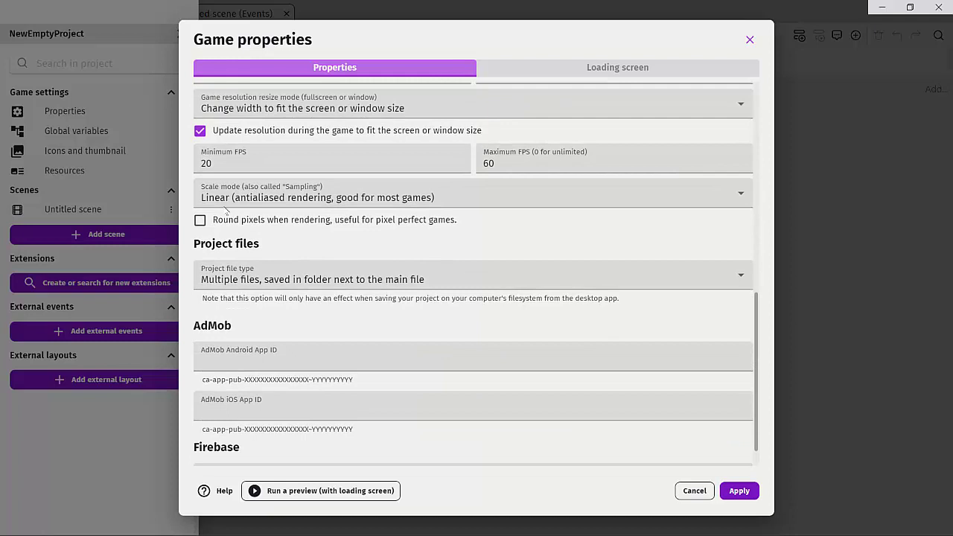
{"action": "scroll", "coordinate": [280, 324], "scroll_direction": "down", "scroll_amount": 1}
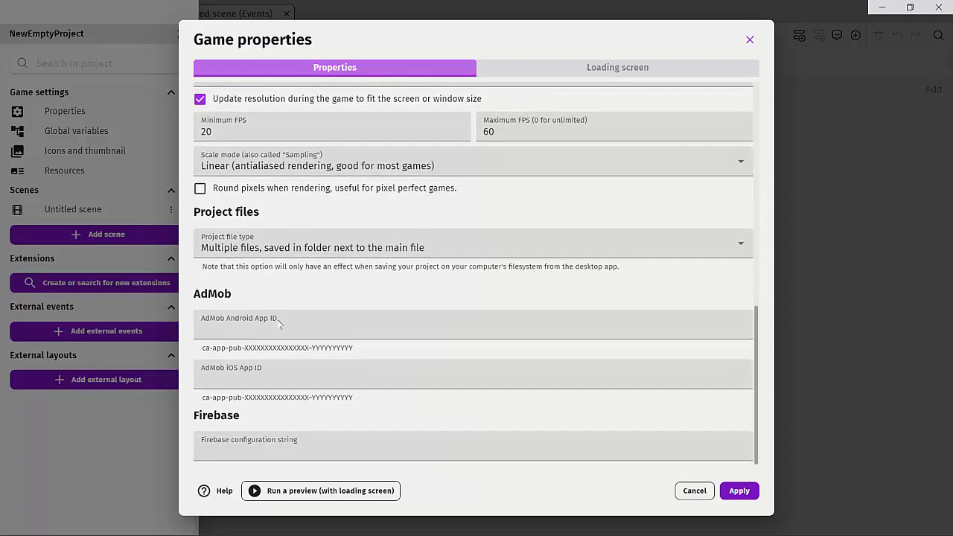
{"action": "scroll", "coordinate": [280, 316], "scroll_direction": "up", "scroll_amount": 1}
{"action": "left_click", "coordinate": [284, 311]}
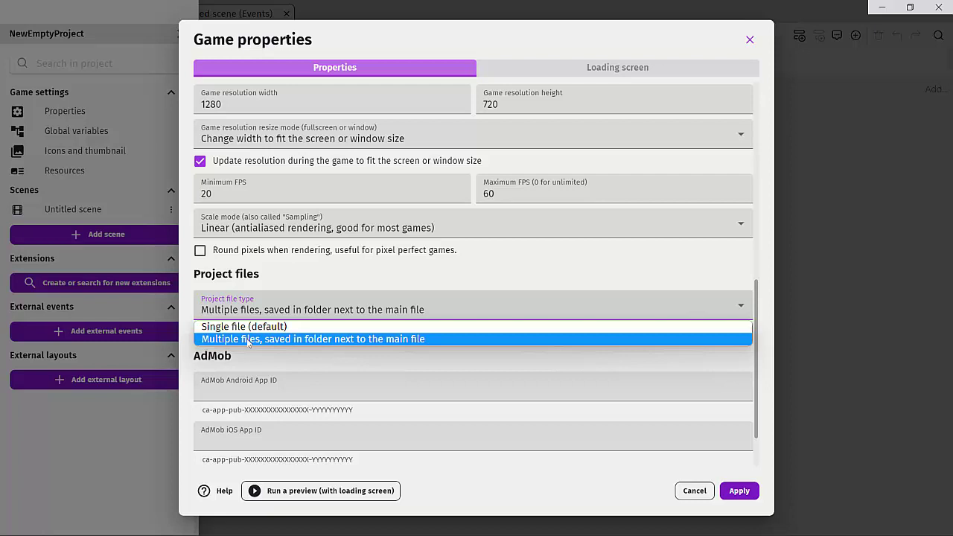
{"action": "left_click", "coordinate": [532, 288]}
{"action": "left_click", "coordinate": [698, 495]}
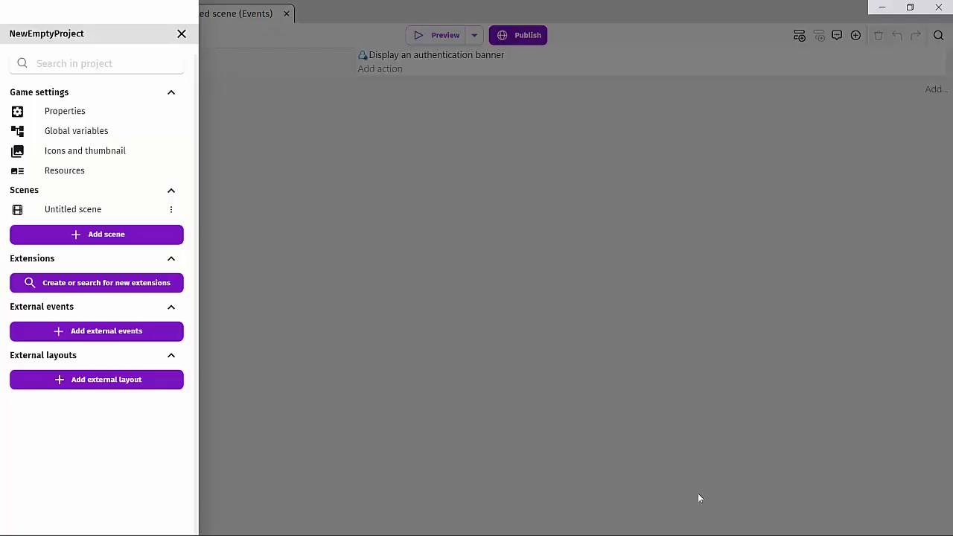
- Inspect the global variables editor and the extensions, external layouts and scenes sections of the project manager
{"action": "left_click", "coordinate": [71, 131]}
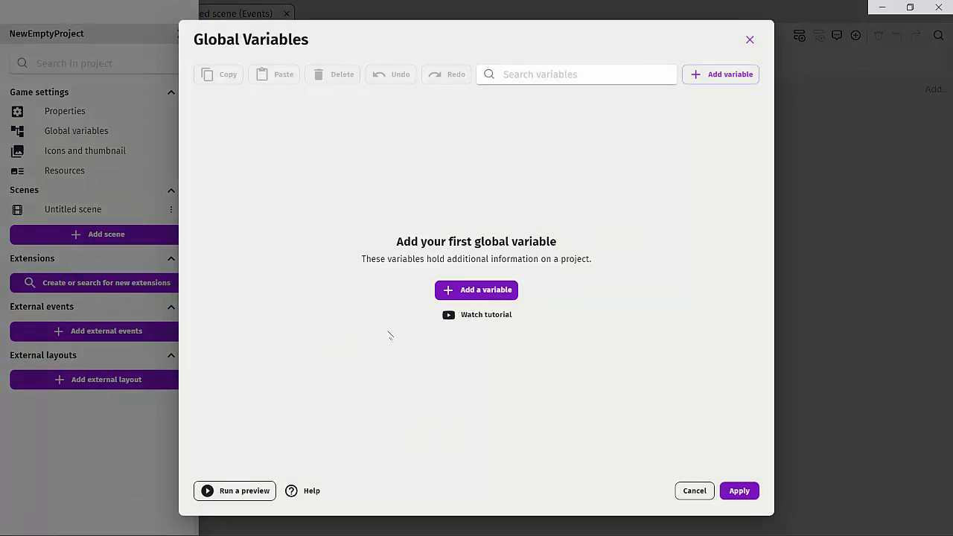
{"action": "left_click", "coordinate": [750, 39]}
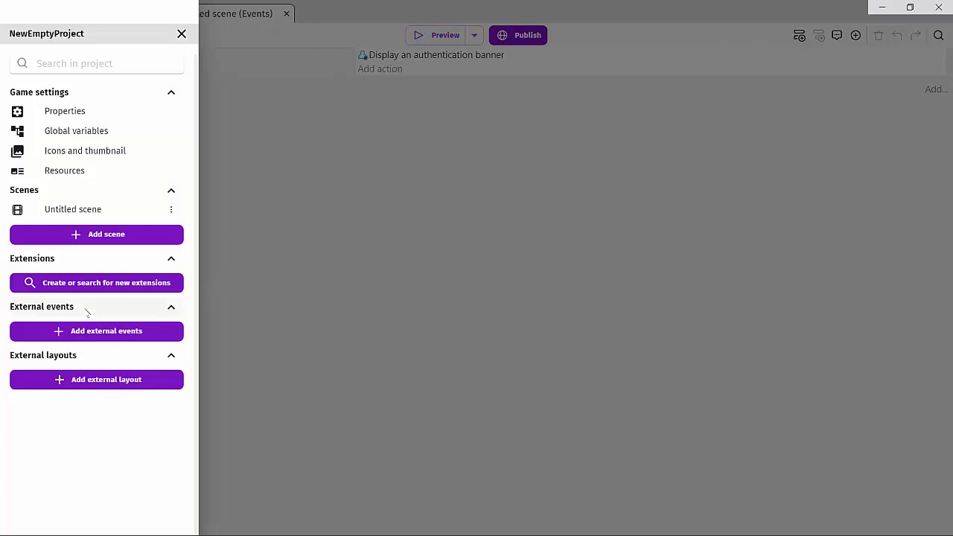
{"action": "left_click", "coordinate": [171, 259]}
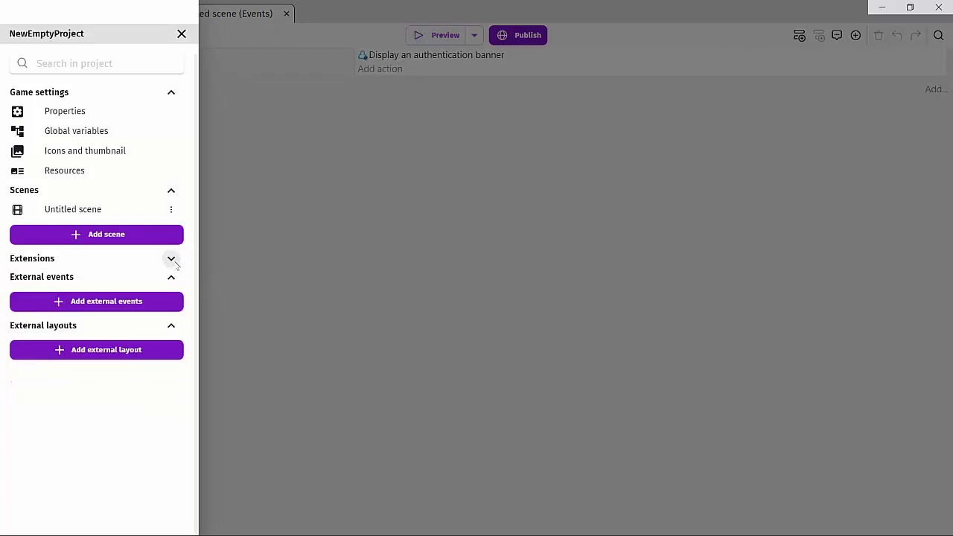
{"action": "left_click", "coordinate": [171, 259]}
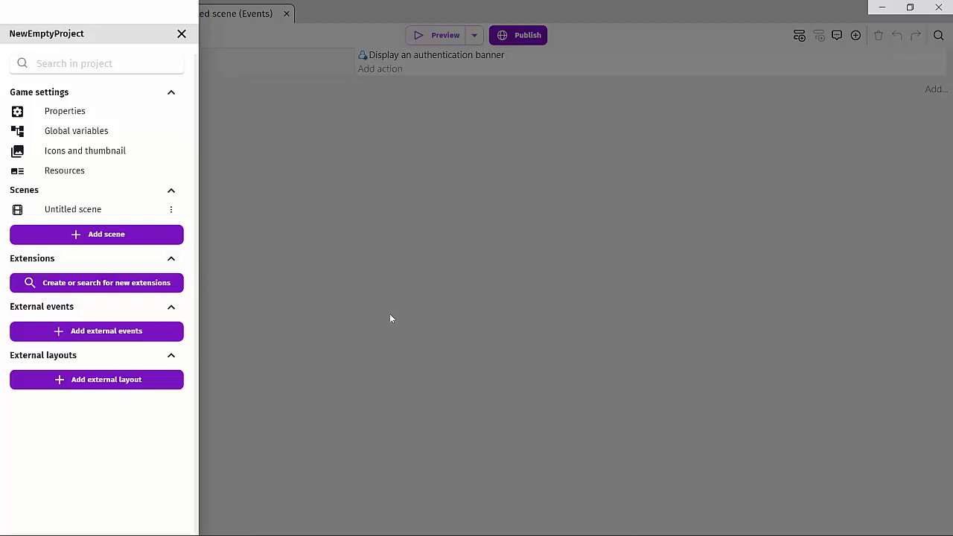
{"action": "left_click", "coordinate": [171, 356]}
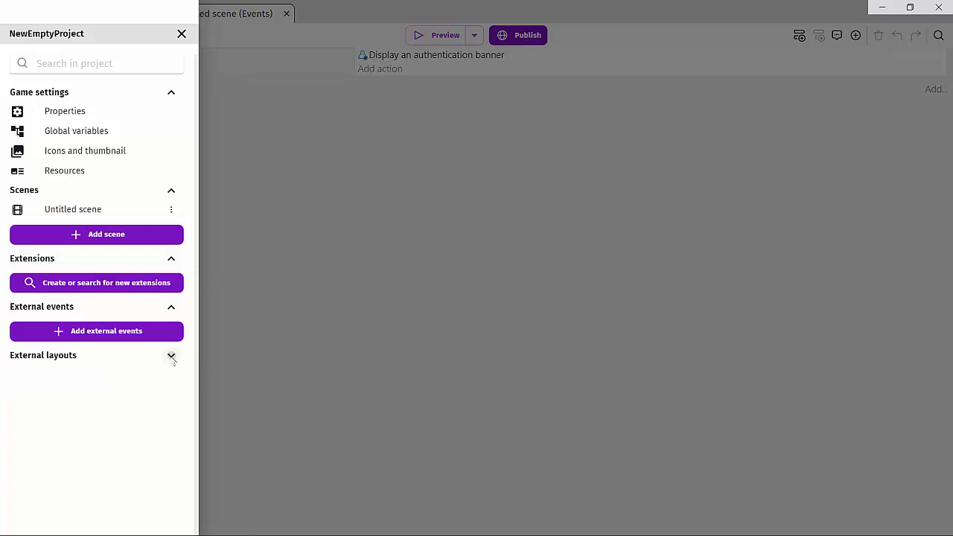
{"action": "left_click", "coordinate": [171, 356]}
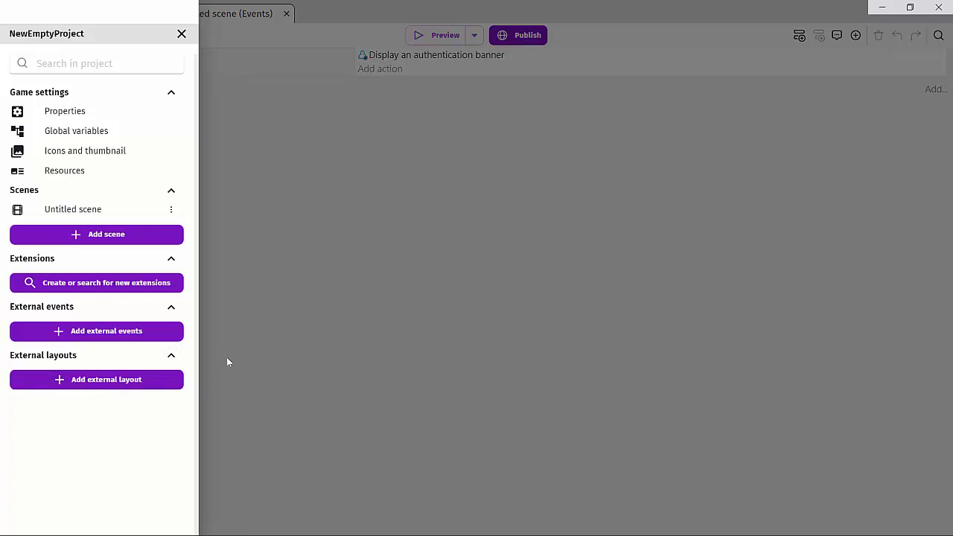
{"action": "left_click", "coordinate": [170, 191]}
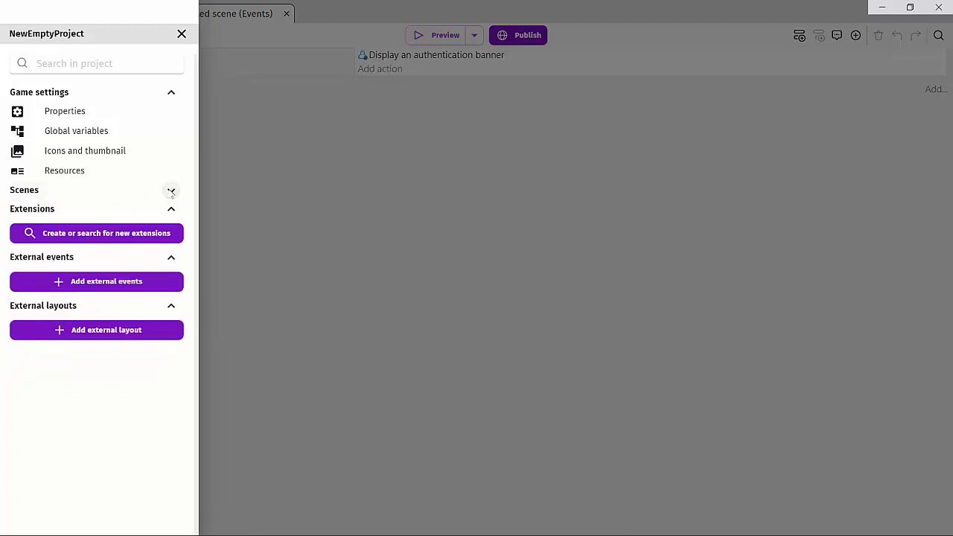
{"action": "left_click", "coordinate": [171, 192]}
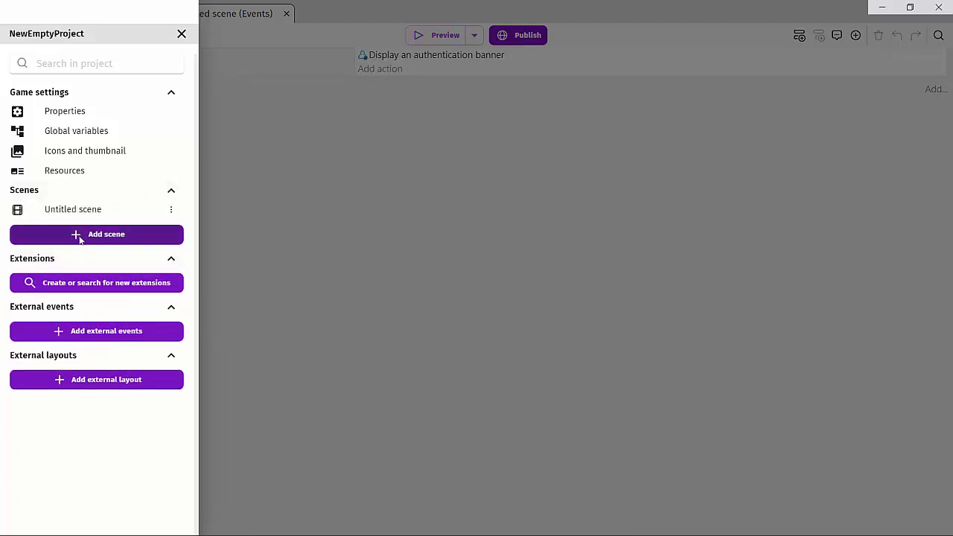
- Set Untitled scene as the project's start scene and close the project manager
{"action": "left_click", "coordinate": [172, 210]}
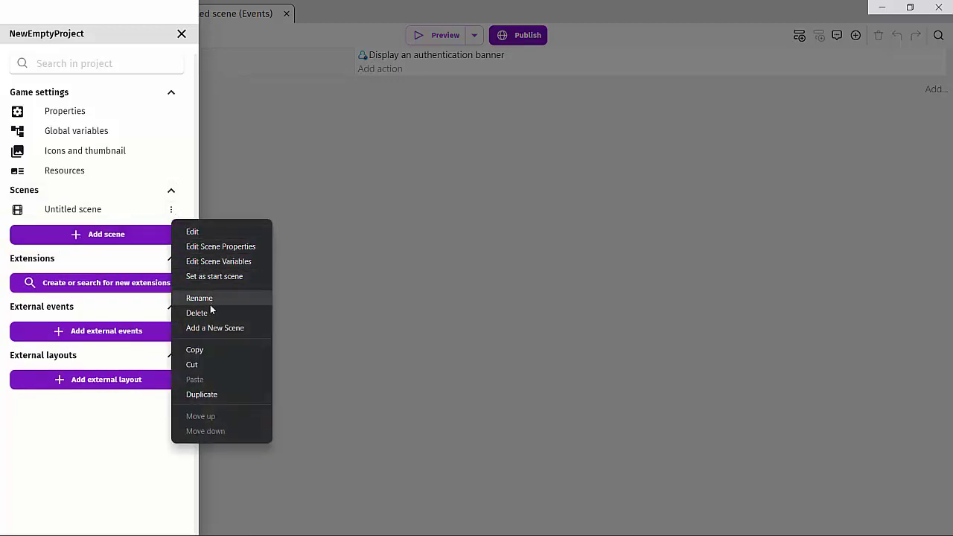
{"action": "left_click", "coordinate": [206, 276]}
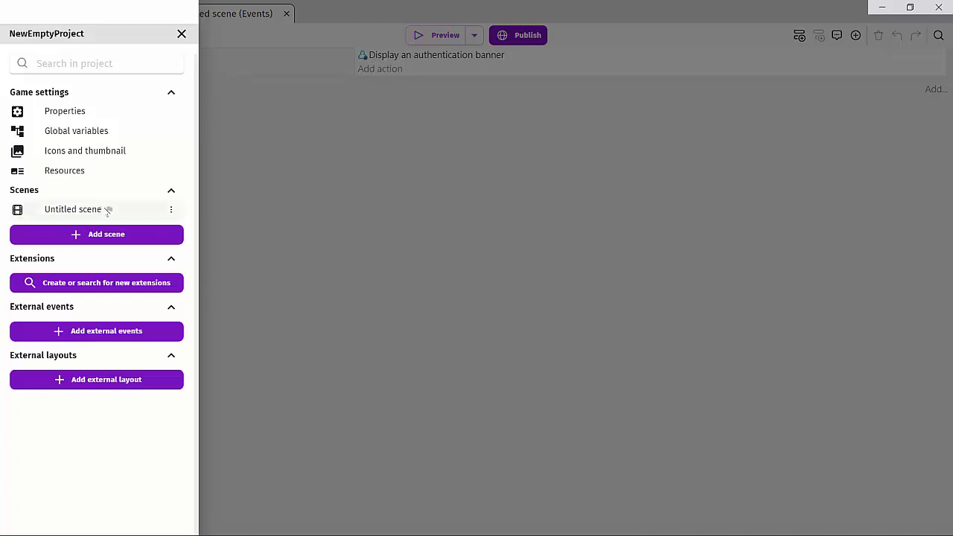
{"action": "mouse_move", "coordinate": [109, 211]}
{"action": "left_click", "coordinate": [182, 34]}
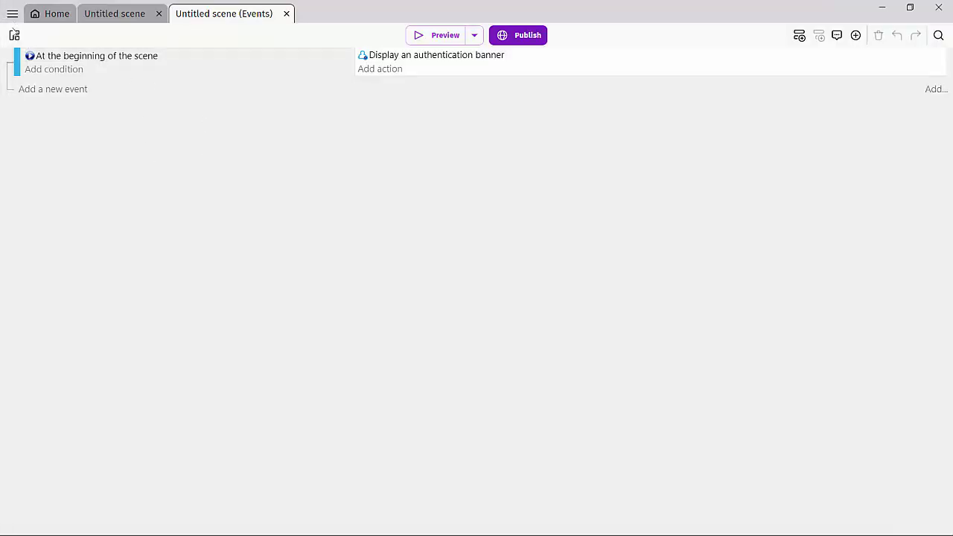
{"action": "left_click", "coordinate": [13, 13]}
{"action": "left_click", "coordinate": [183, 125]}
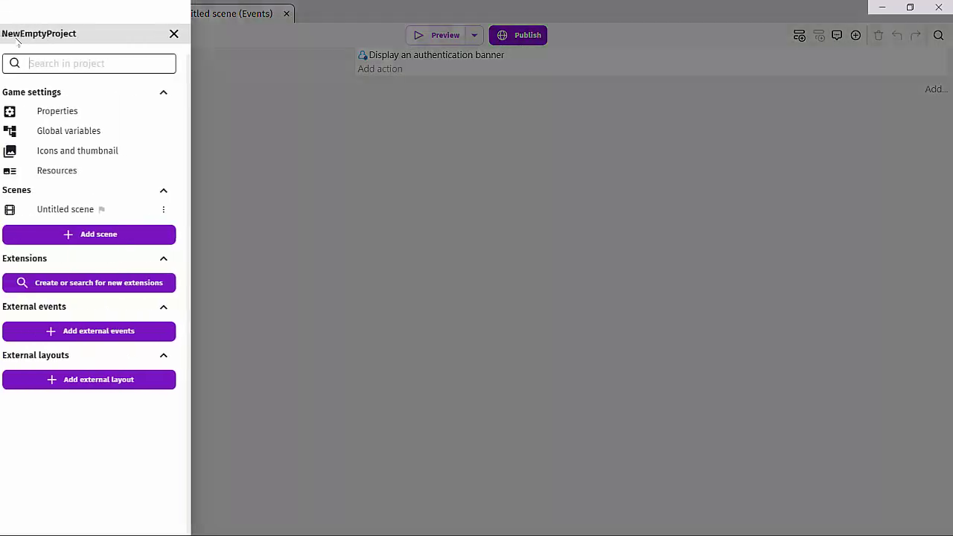
- Review the game's loading screen settings, including the GDevelop logo style, and close the game properties and project manager without changes
{"action": "left_click", "coordinate": [17, 37]}
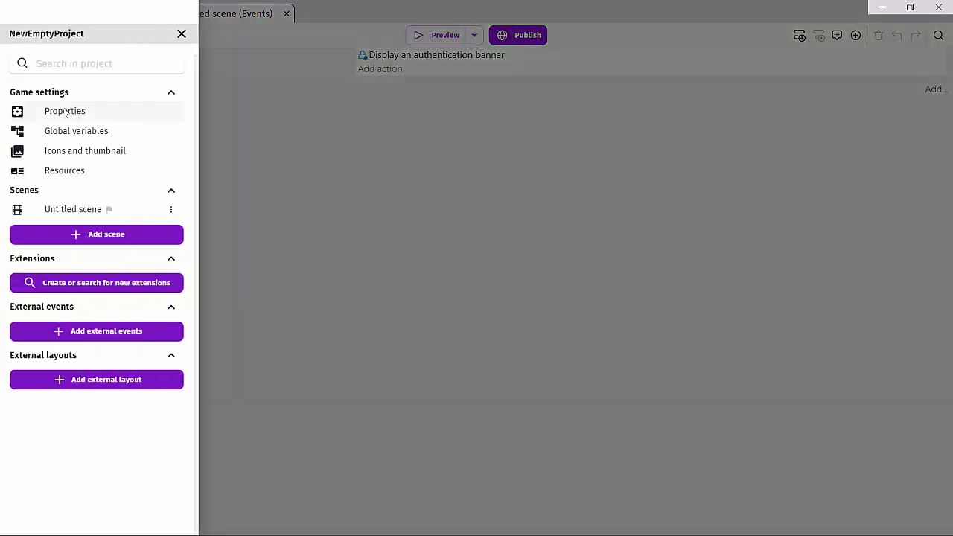
{"action": "left_click", "coordinate": [64, 110]}
{"action": "left_click", "coordinate": [617, 67]}
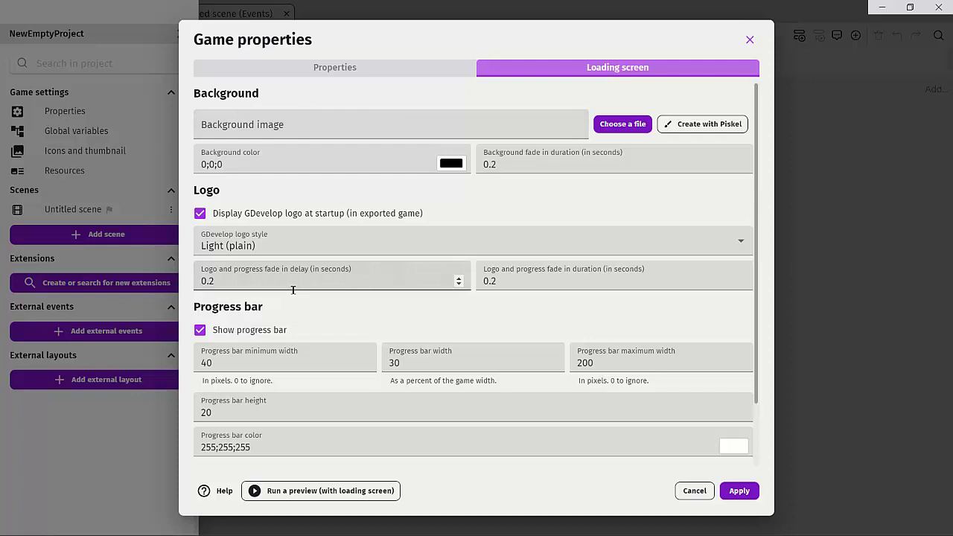
{"action": "scroll", "coordinate": [291, 280], "scroll_direction": "down", "scroll_amount": 1}
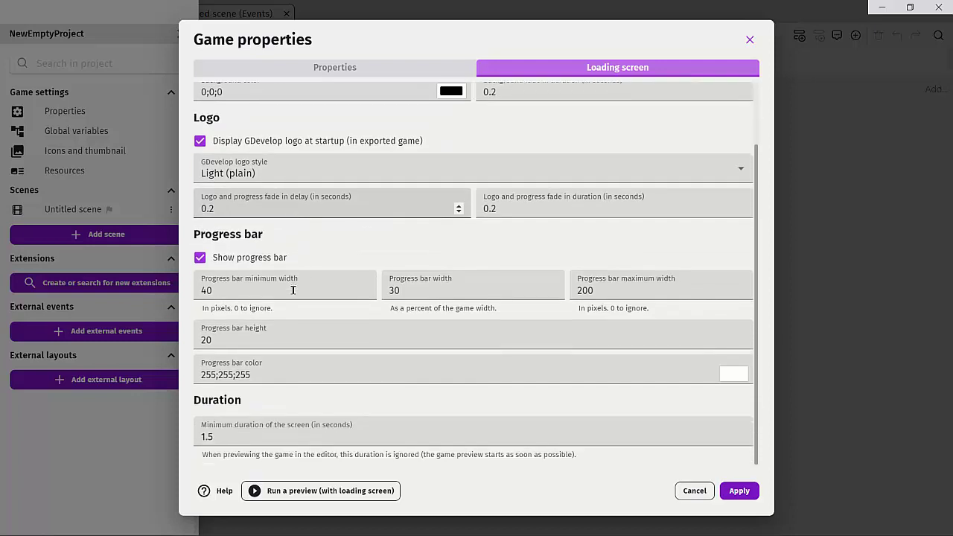
{"action": "left_click", "coordinate": [269, 169]}
{"action": "left_click", "coordinate": [245, 187]}
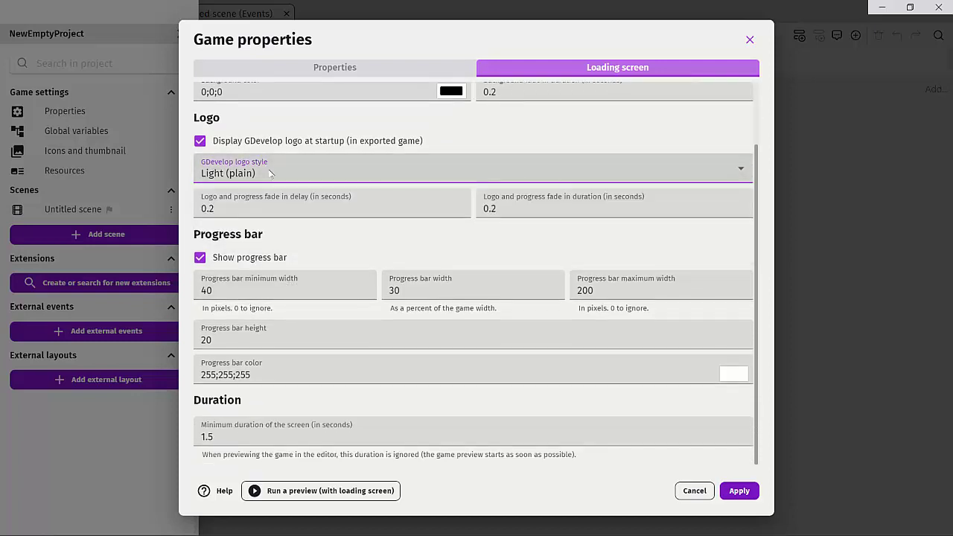
{"action": "left_click", "coordinate": [750, 41]}
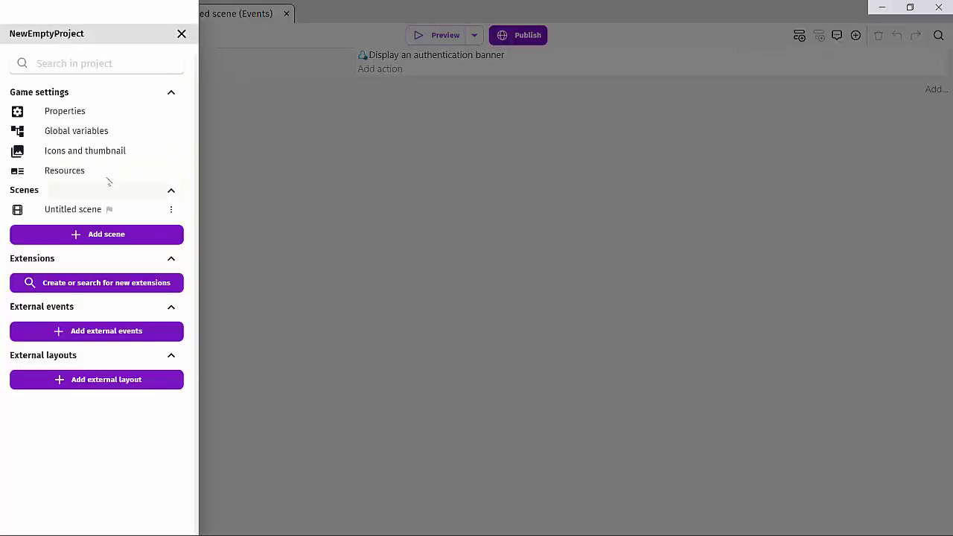
{"action": "left_click", "coordinate": [182, 34]}
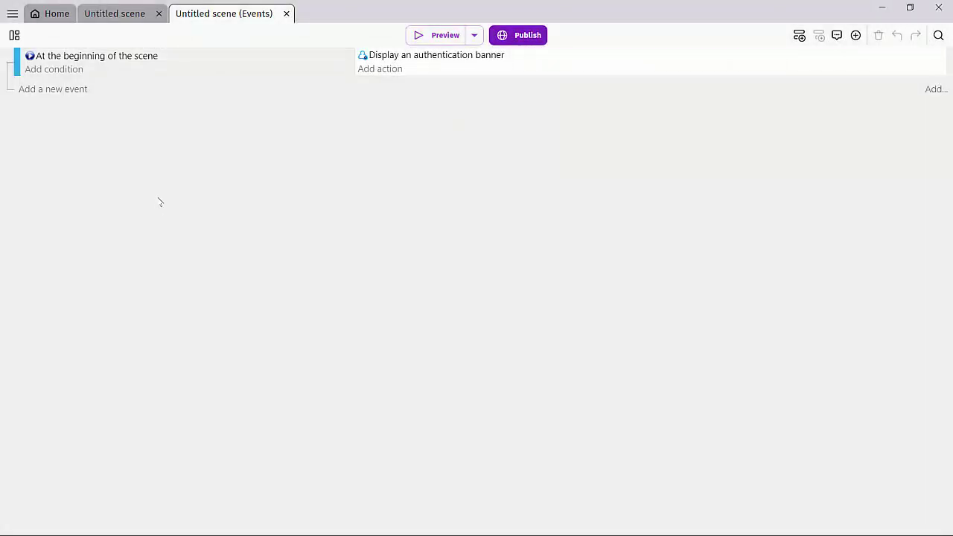
- Open and close the project manager, run a preview of the game, and close the preview window
{"action": "left_click", "coordinate": [14, 36]}
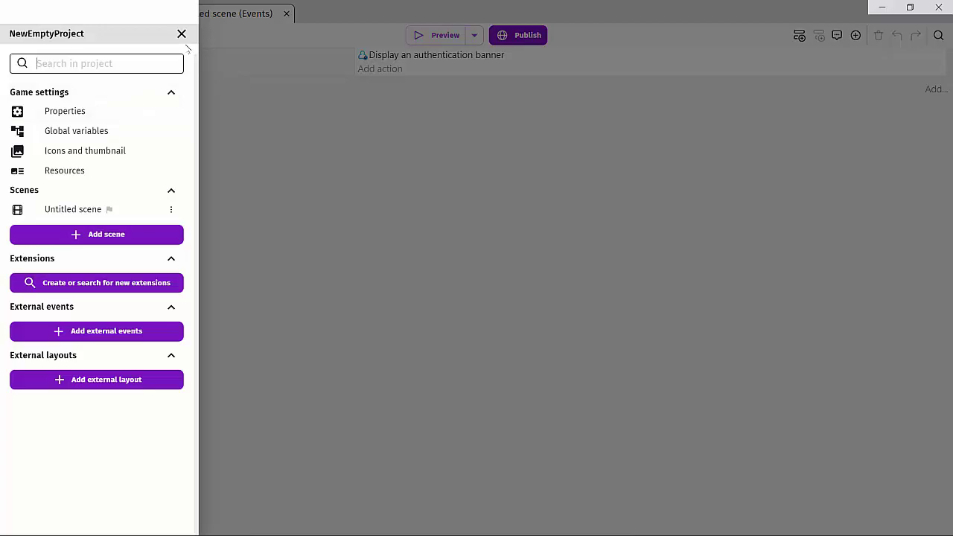
{"action": "left_click", "coordinate": [180, 35]}
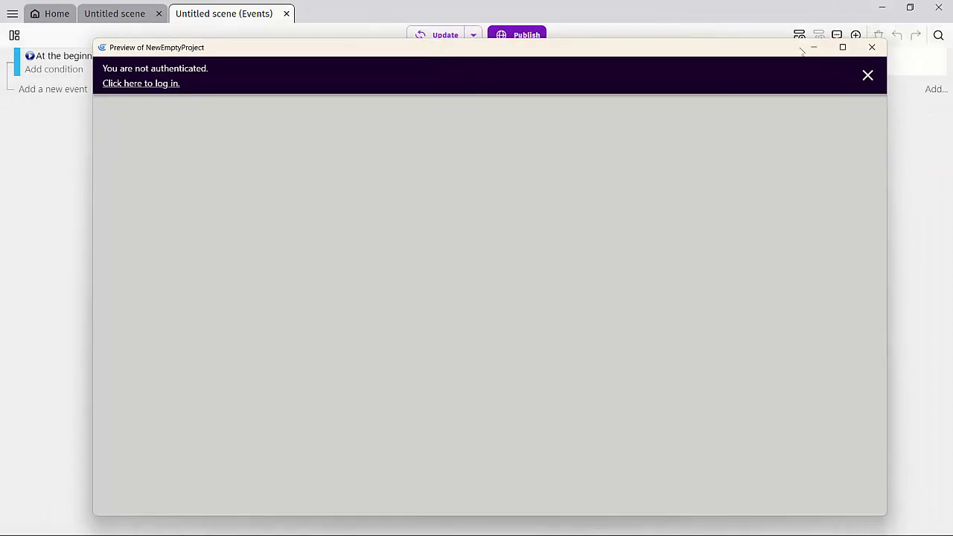
{"action": "left_click", "coordinate": [871, 47]}
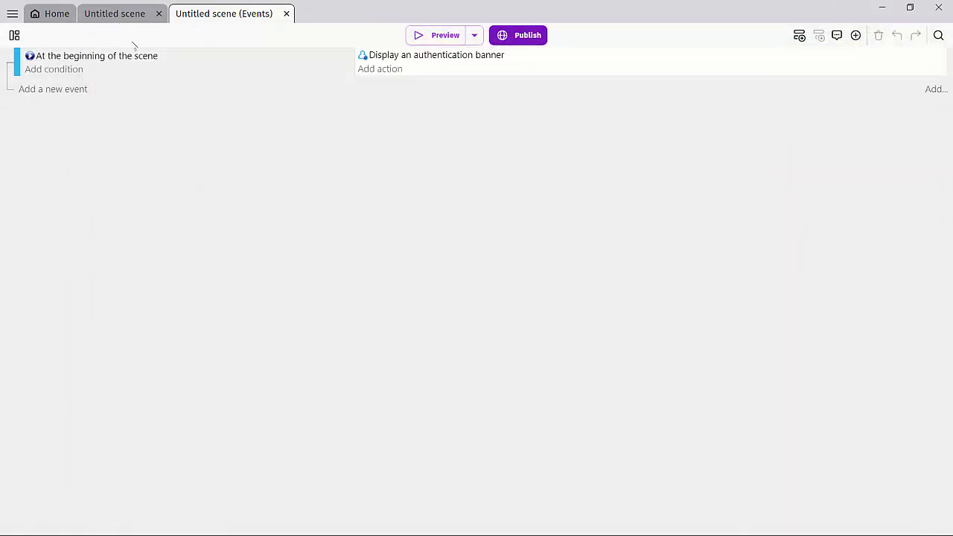
- Switch to the Untitled scene editor and close its Properties, Objects and Layers panels
{"action": "left_click", "coordinate": [116, 22]}
{"action": "scroll", "coordinate": [548, 224], "scroll_direction": "up", "scroll_amount": 1}
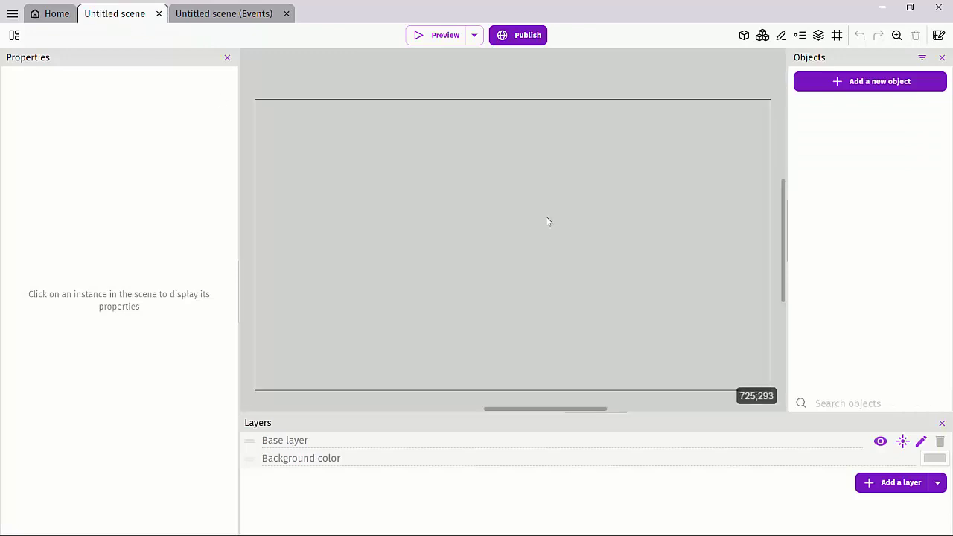
{"action": "scroll", "coordinate": [547, 221], "scroll_direction": "down", "scroll_amount": 2}
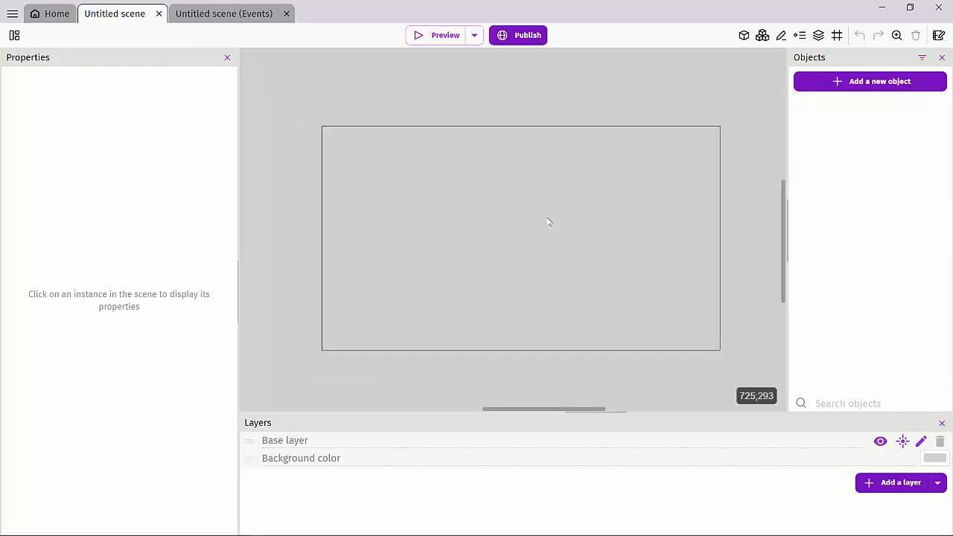
{"action": "scroll", "coordinate": [547, 221], "scroll_direction": "up", "scroll_amount": 2}
{"action": "scroll", "coordinate": [548, 221], "scroll_direction": "down", "scroll_amount": 2}
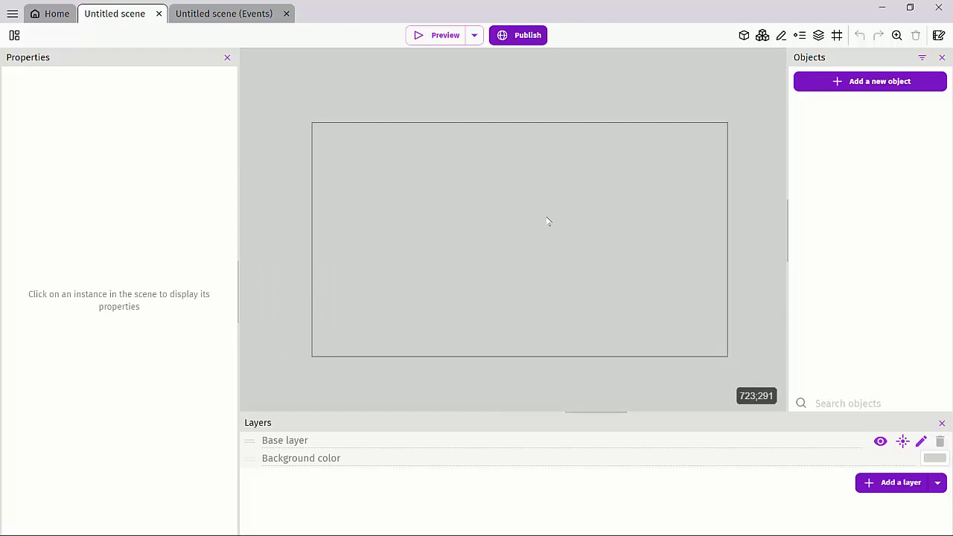
{"action": "left_click", "coordinate": [227, 57]}
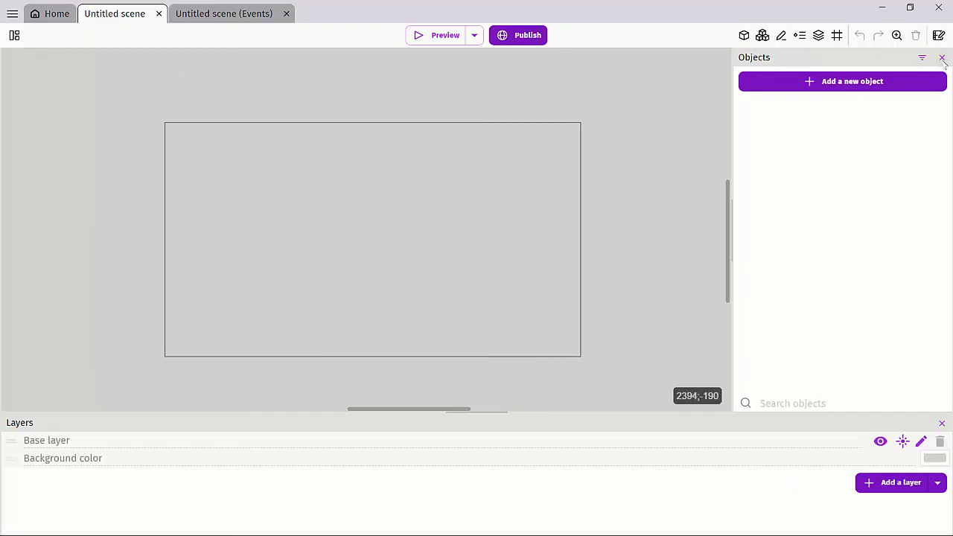
{"action": "left_click", "coordinate": [941, 58]}
{"action": "left_click", "coordinate": [942, 422]}
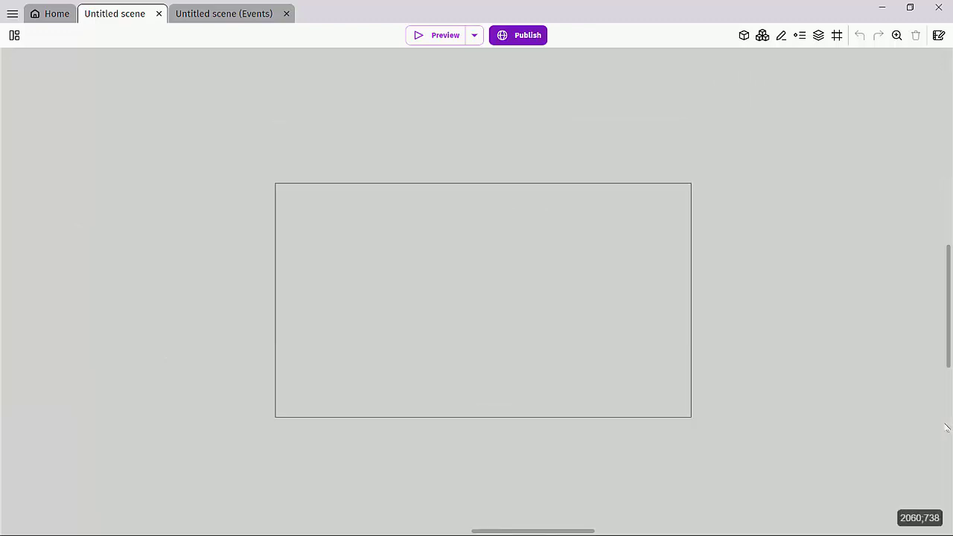
- Examine the empty scene canvas and its game frame at different zoom levels and positions
{"action": "scroll", "coordinate": [593, 335], "scroll_direction": "up", "scroll_amount": 2, "text": "ctrl"}
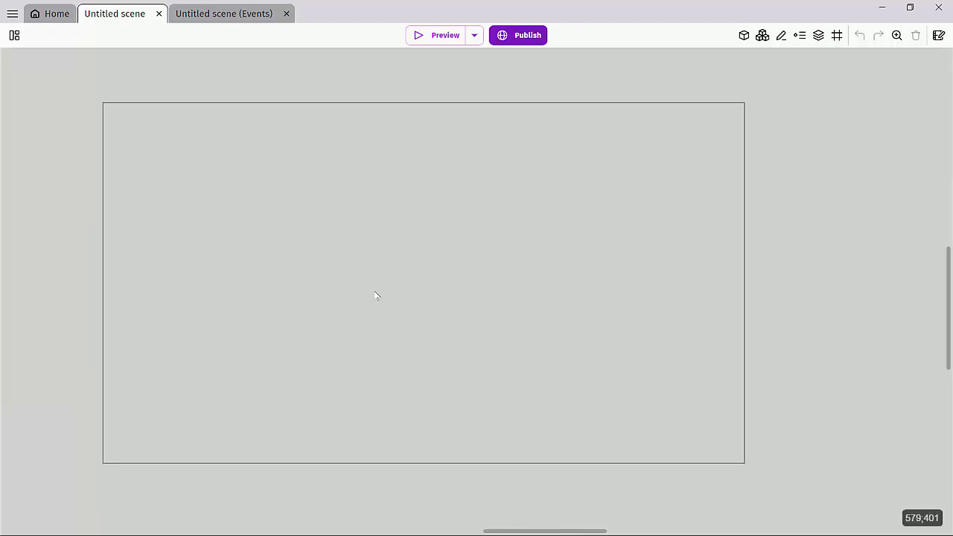
{"action": "middle_click_drag", "start_coordinate": [427, 270], "coordinate": [470, 279]}
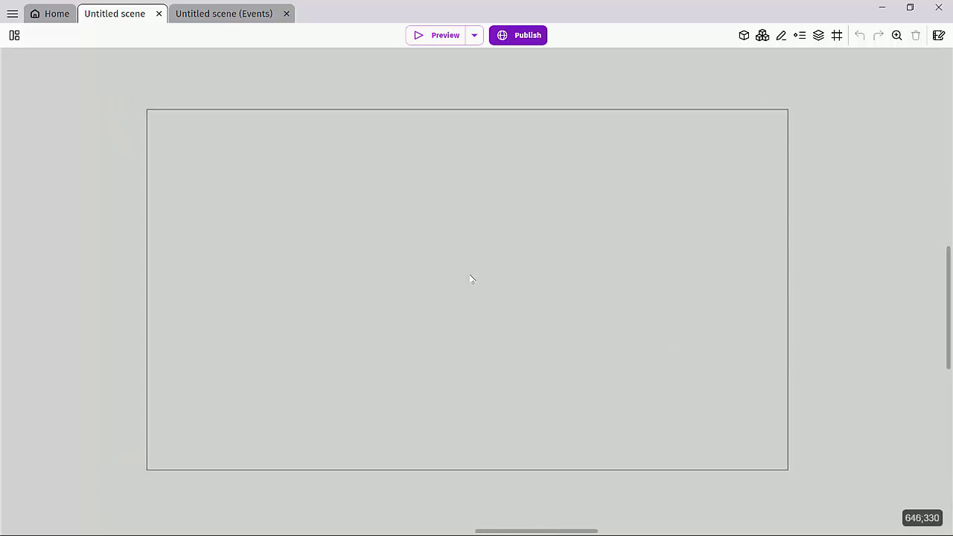
{"action": "scroll", "coordinate": [470, 279], "scroll_direction": "down", "scroll_amount": 6, "text": "ctrl"}
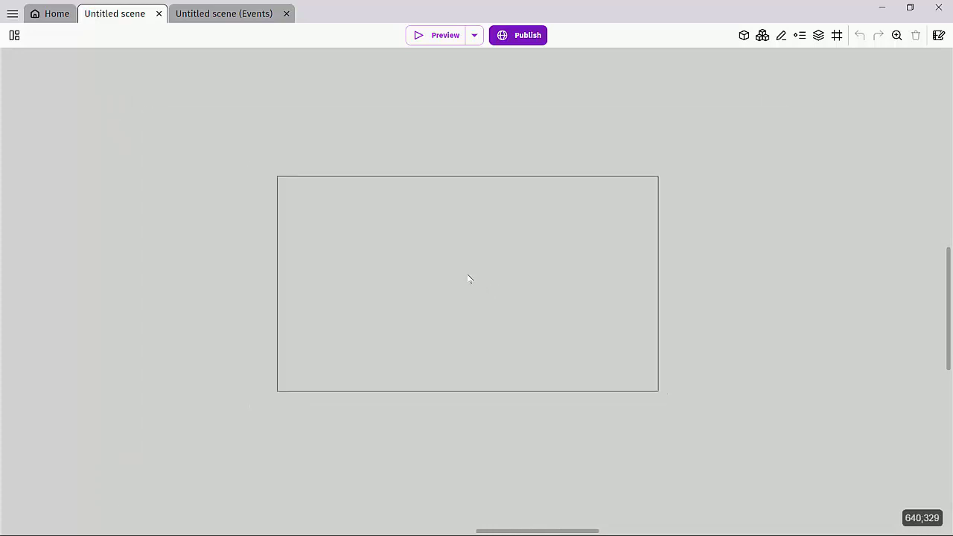
{"action": "scroll", "coordinate": [468, 278], "scroll_direction": "down", "scroll_amount": 2, "text": "ctrl"}
{"action": "scroll", "coordinate": [468, 279], "scroll_direction": "up", "scroll_amount": 6, "text": "ctrl"}
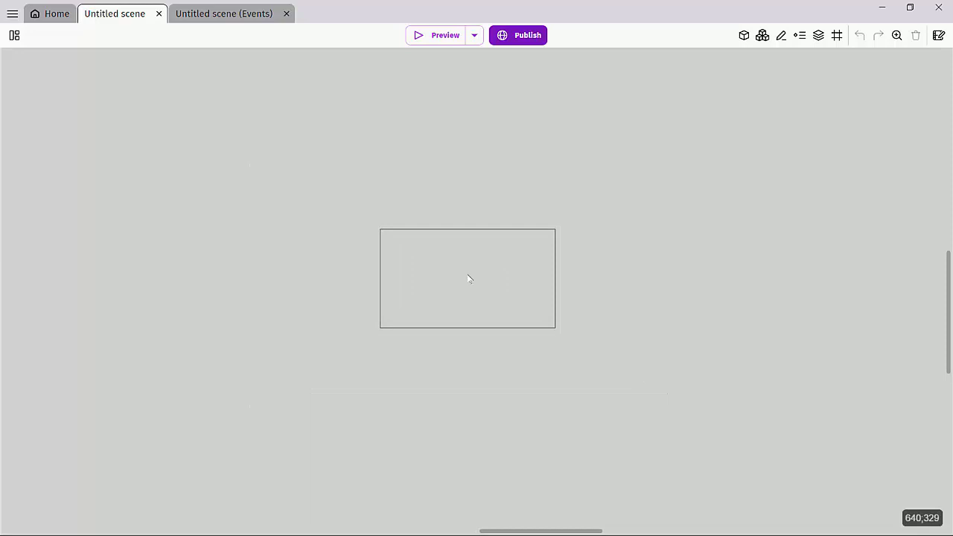
{"action": "scroll", "coordinate": [468, 278], "scroll_direction": "up", "scroll_amount": 2, "text": "ctrl"}
{"action": "scroll", "coordinate": [468, 278], "scroll_direction": "down", "scroll_amount": 2, "text": "ctrl"}
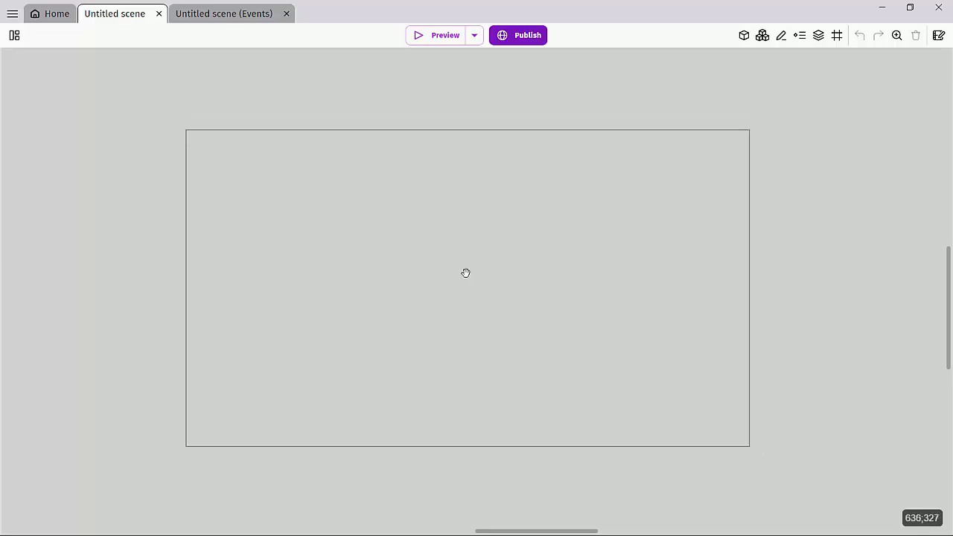
{"action": "middle_click_drag", "start_coordinate": [466, 272], "coordinate": [466, 231]}
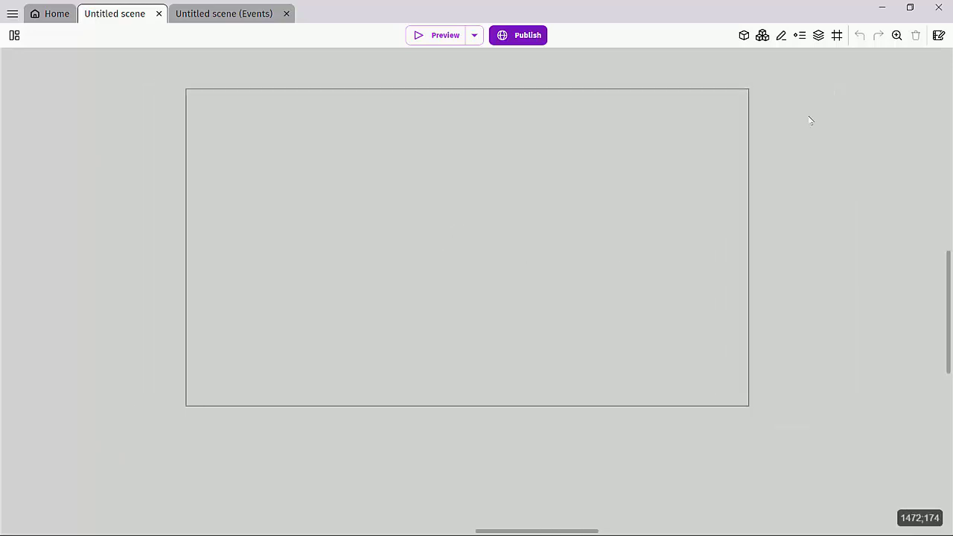
- Show the scene's Objects panel, and open the Object Groups panel briefly before closing it
{"action": "left_click", "coordinate": [744, 35]}
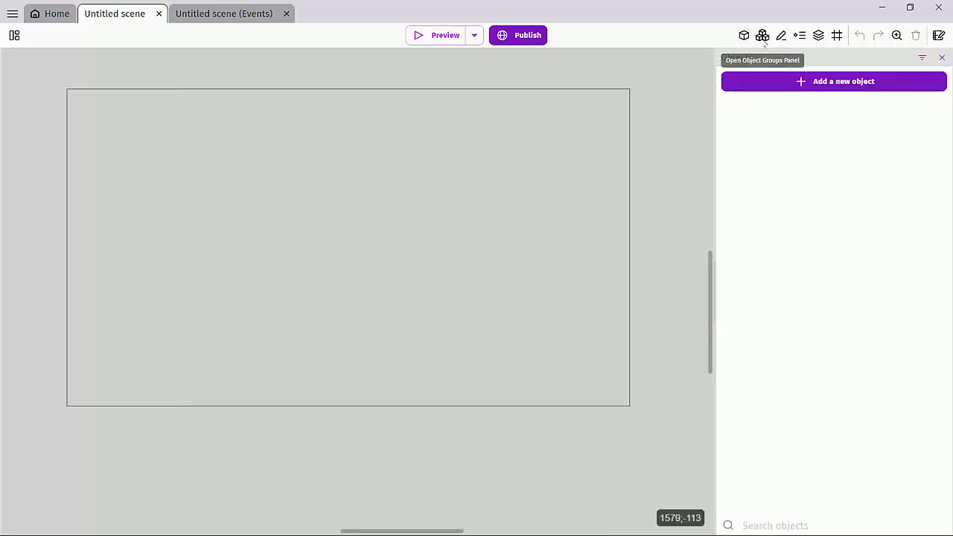
{"action": "left_click", "coordinate": [762, 35]}
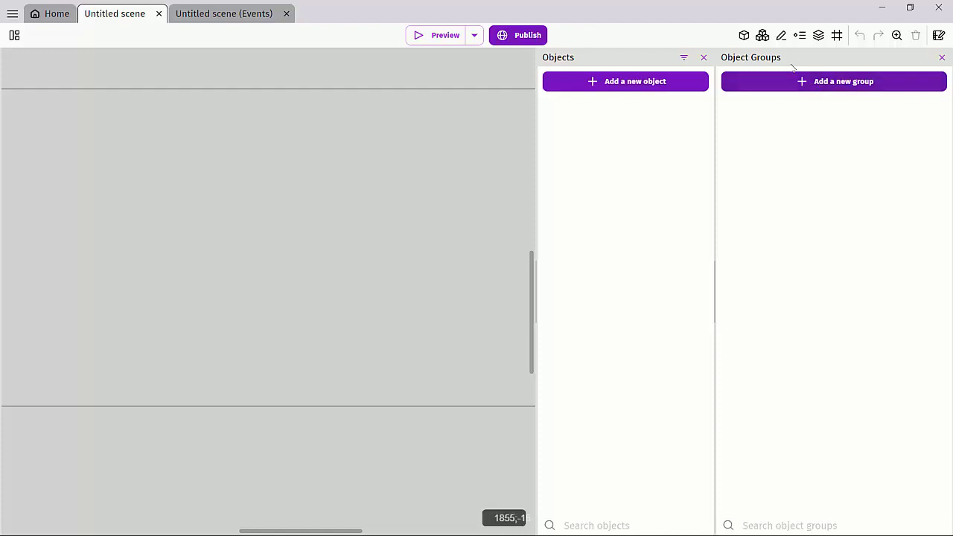
{"action": "left_click", "coordinate": [941, 57]}
- Show the Properties panel, the Instances List made slightly taller, and the Layers panel in the scene editor
{"action": "left_click", "coordinate": [782, 36]}
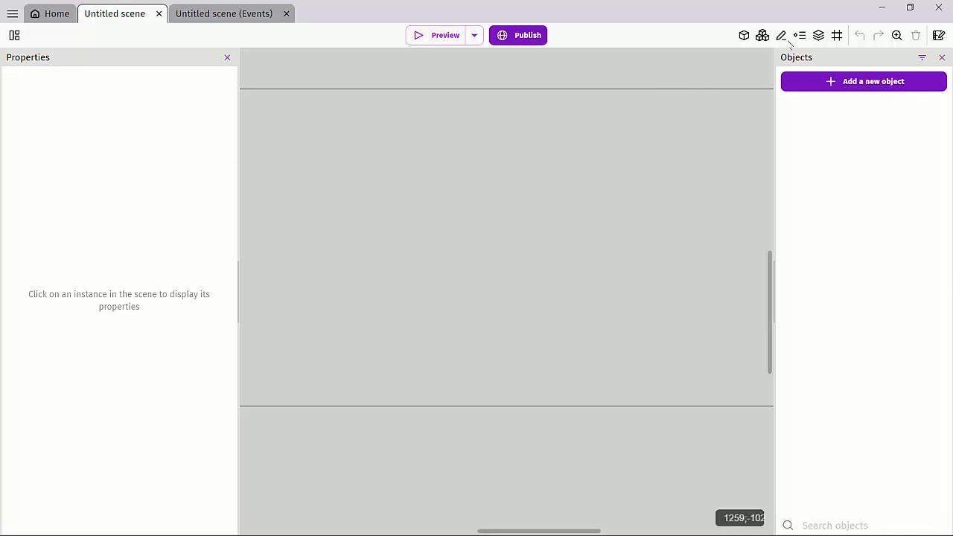
{"action": "left_click", "coordinate": [799, 36]}
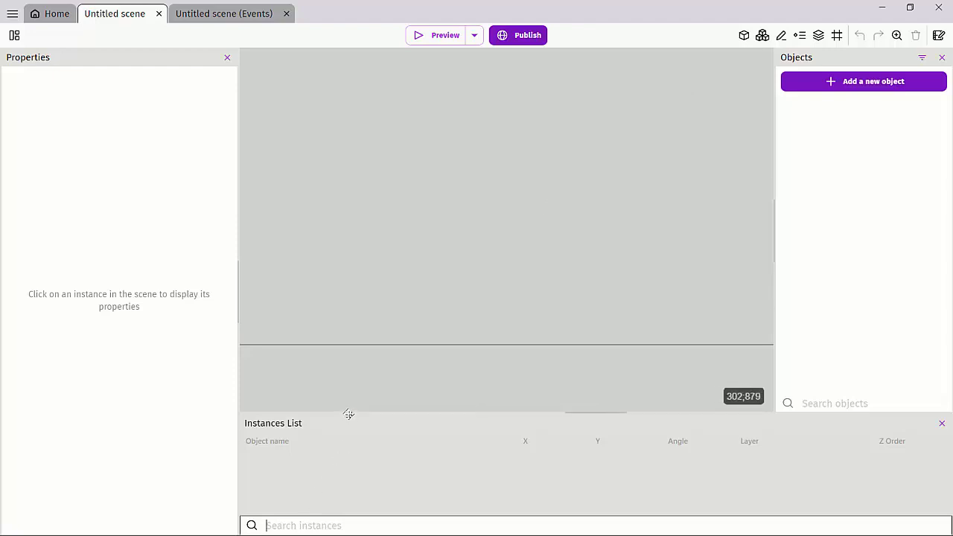
{"action": "left_click_drag", "start_coordinate": [348, 413], "coordinate": [341, 392]}
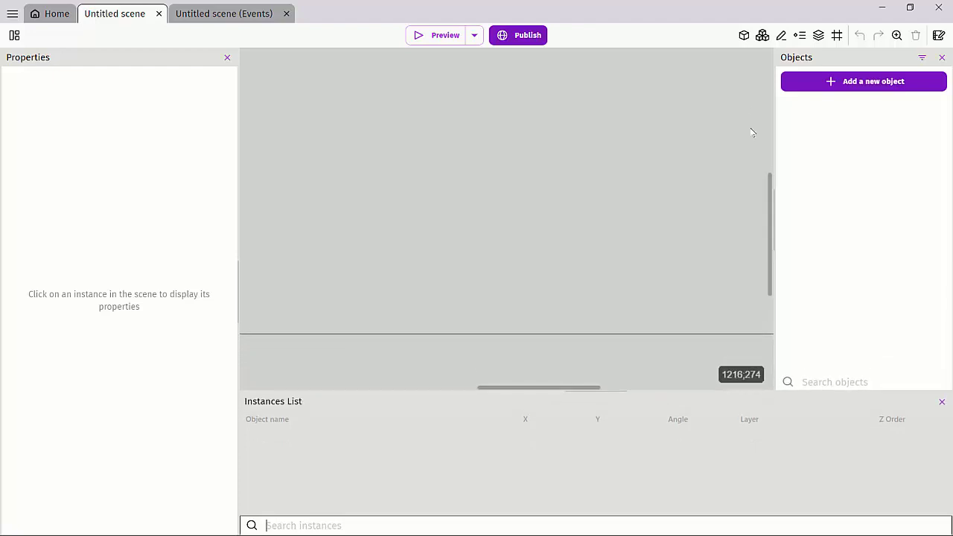
{"action": "left_click", "coordinate": [818, 36]}
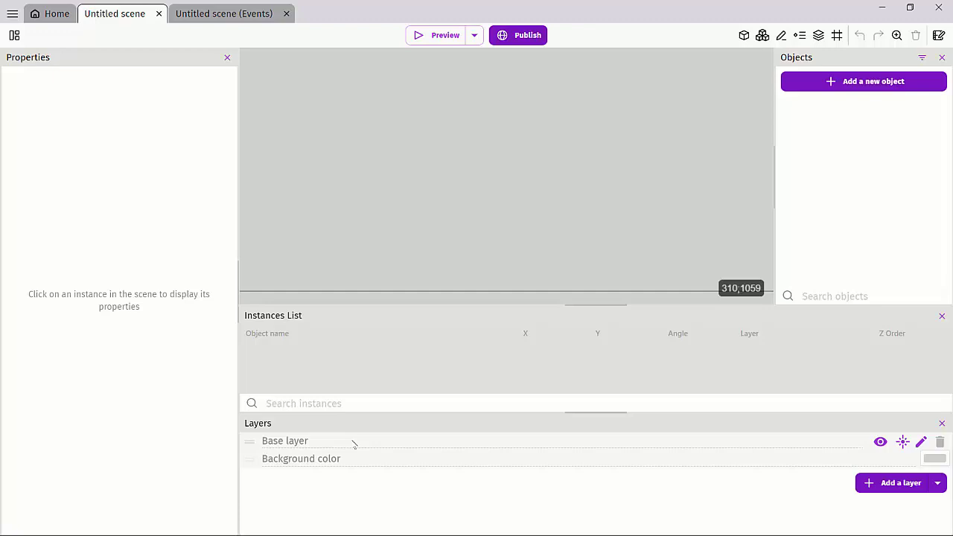
- Show the scene grid and set its line color to a pale turquoise, about 164;214;211, keeping the other grid options
{"action": "left_click", "coordinate": [839, 39]}
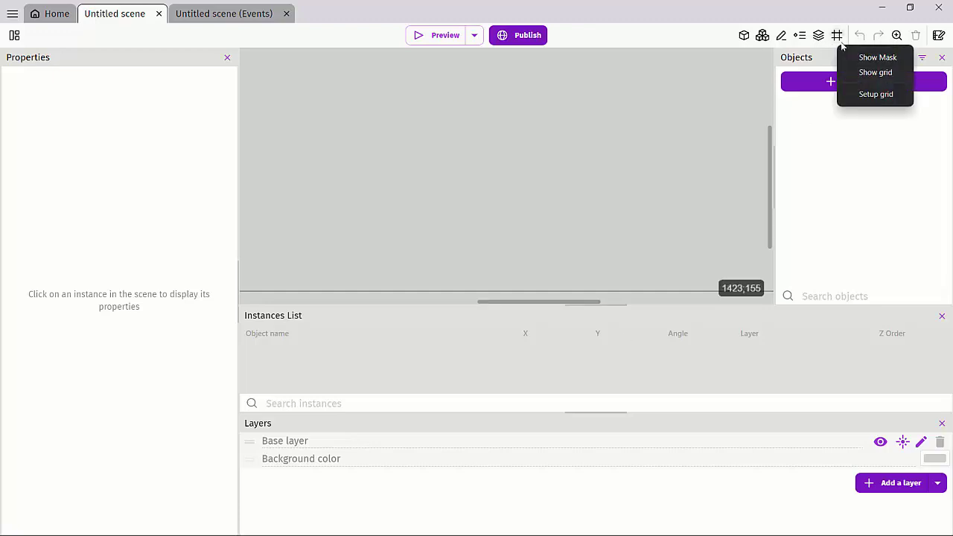
{"action": "left_click", "coordinate": [858, 71]}
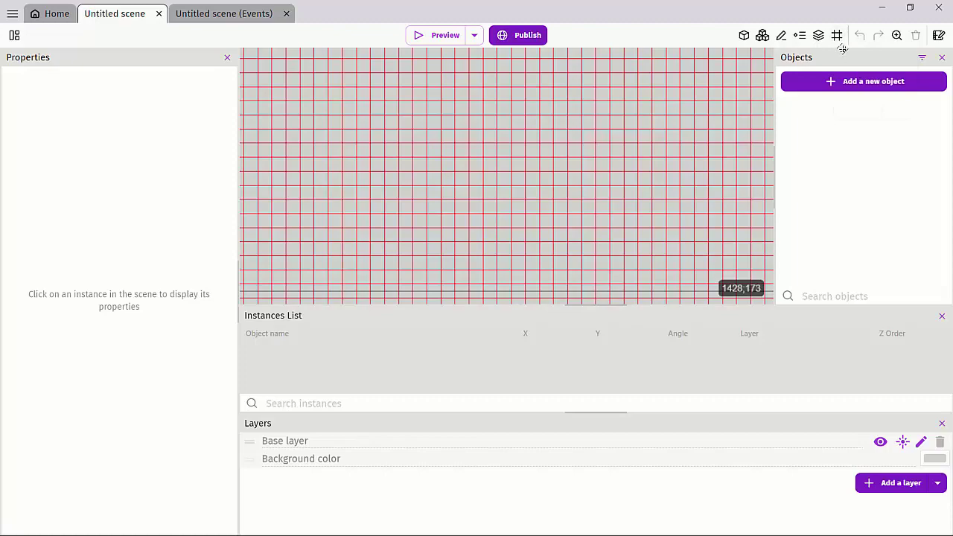
{"action": "left_click", "coordinate": [838, 39]}
{"action": "left_click", "coordinate": [863, 101]}
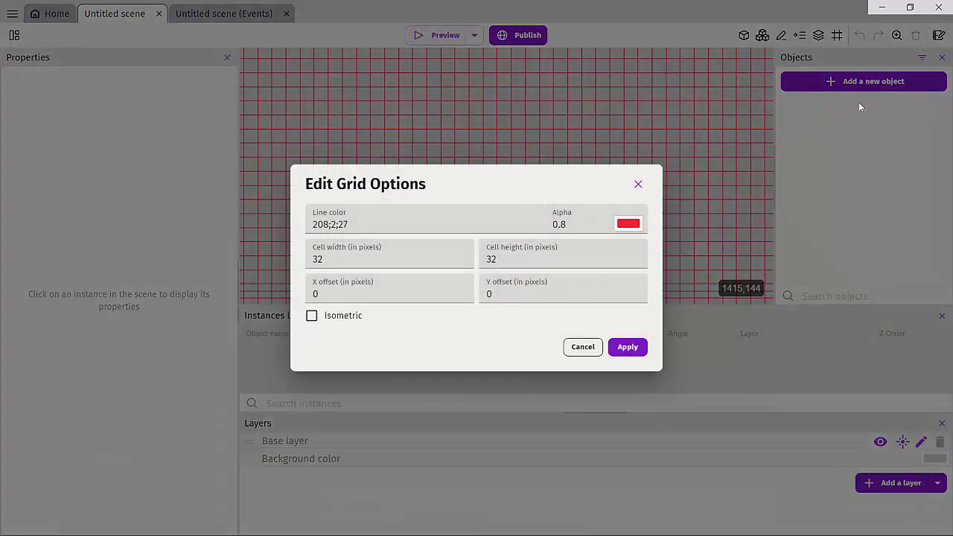
{"action": "left_click", "coordinate": [629, 223]}
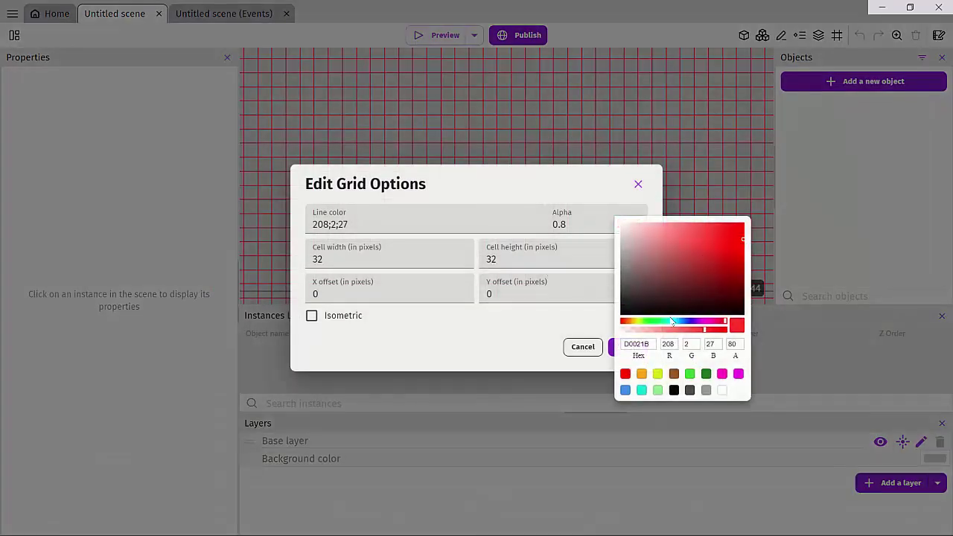
{"action": "left_click", "coordinate": [675, 322]}
{"action": "left_click_drag", "start_coordinate": [674, 245], "coordinate": [648, 238]}
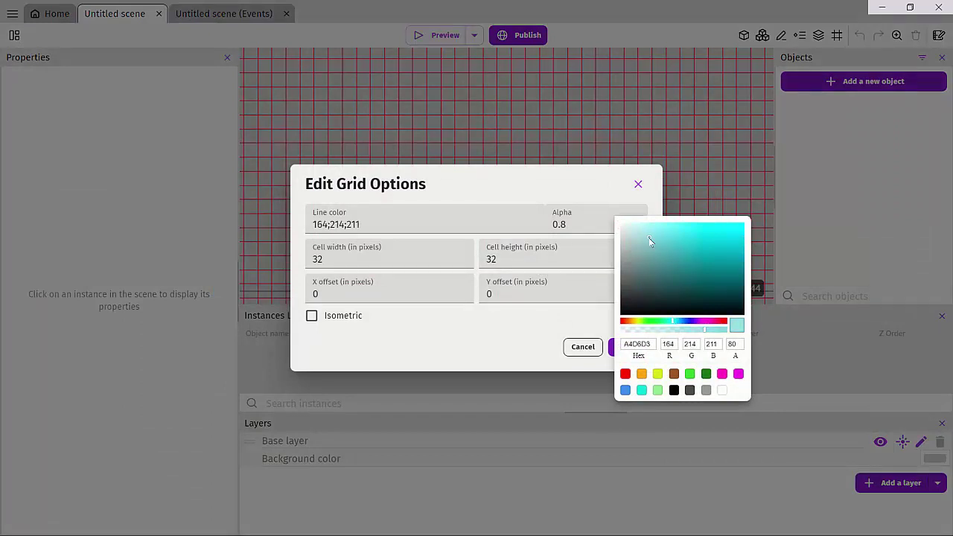
{"action": "left_click", "coordinate": [534, 352]}
{"action": "left_click", "coordinate": [625, 347]}
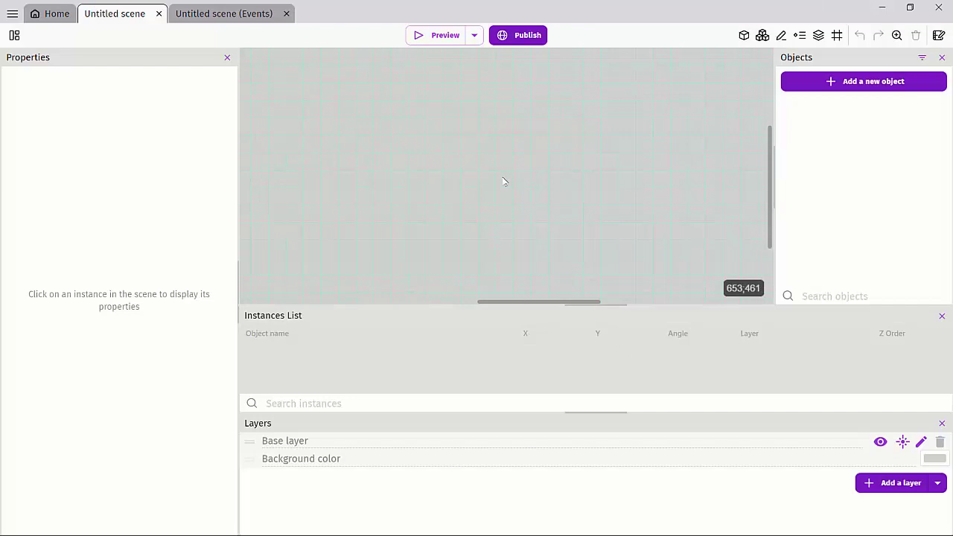
- Demonstrate the scene editor's zoom tools by zooming in, zooming out and zooming to fit content around the game frame
{"action": "scroll", "coordinate": [502, 181], "scroll_direction": "down", "scroll_amount": 4, "text": "ctrl"}
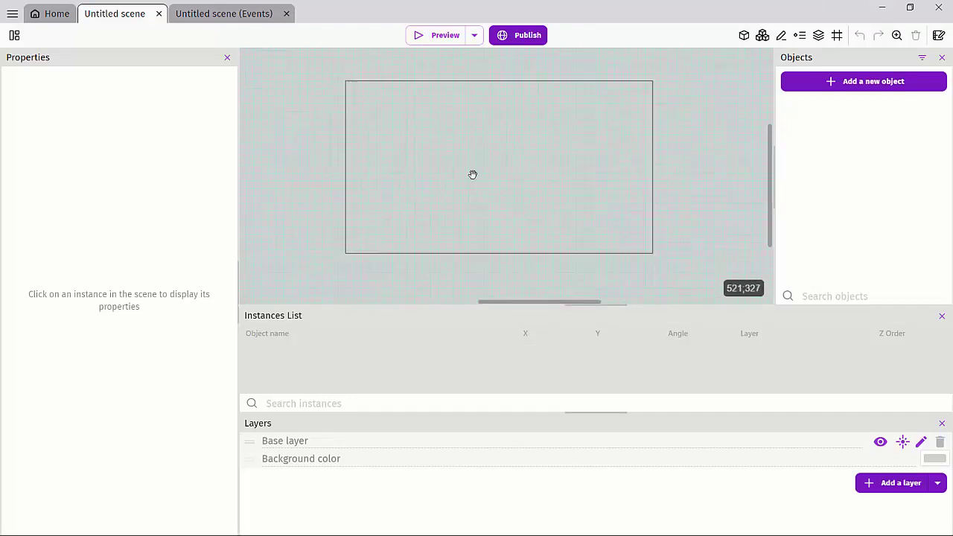
{"action": "scroll", "coordinate": [491, 192], "scroll_direction": "up", "scroll_amount": 2, "text": "ctrl"}
{"action": "scroll", "coordinate": [491, 191], "scroll_direction": "down", "scroll_amount": 2, "text": "ctrl"}
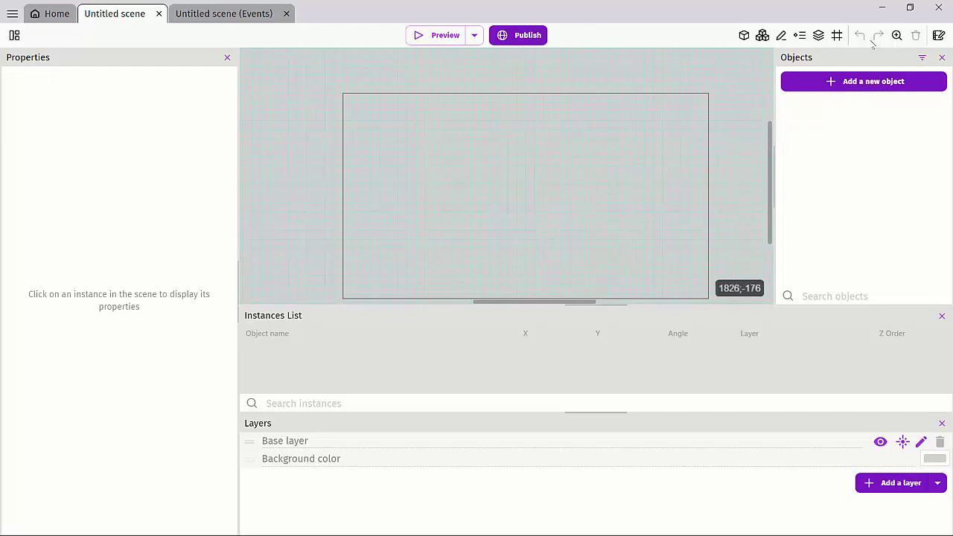
{"action": "left_click", "coordinate": [895, 35]}
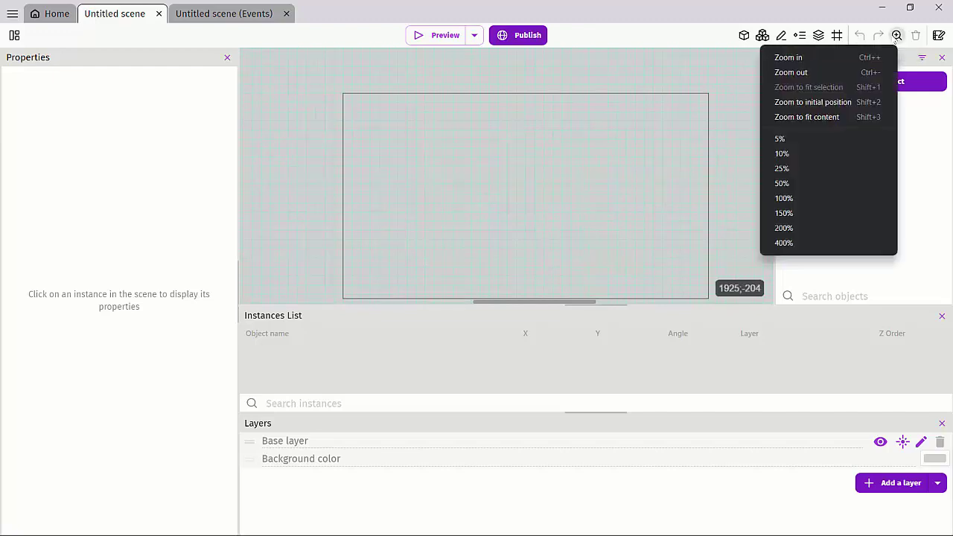
{"action": "left_click", "coordinate": [830, 57]}
{"action": "left_click", "coordinate": [896, 35]}
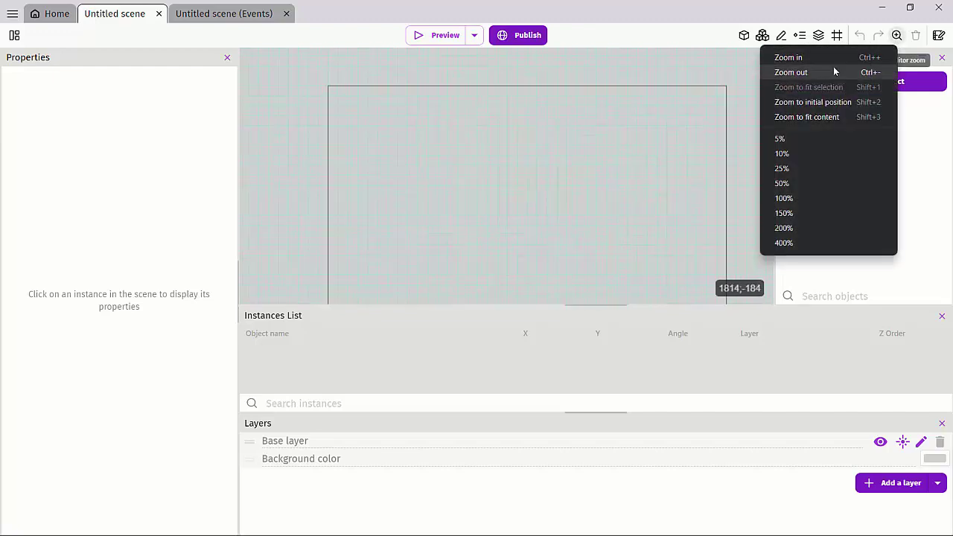
{"action": "left_click", "coordinate": [833, 72]}
{"action": "left_click", "coordinate": [897, 36]}
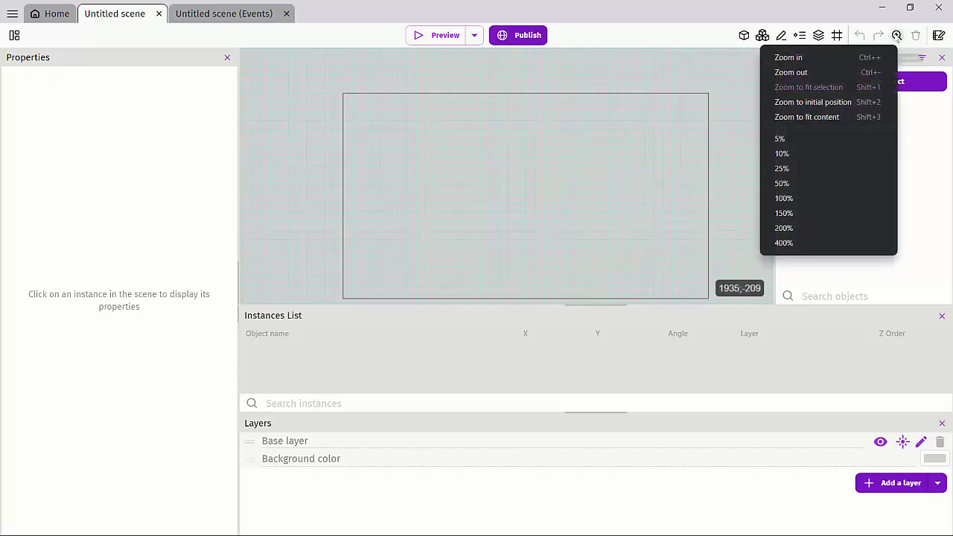
{"action": "left_click", "coordinate": [825, 117]}
{"action": "scroll", "coordinate": [545, 188], "scroll_direction": "down", "scroll_amount": 2, "text": "ctrl"}
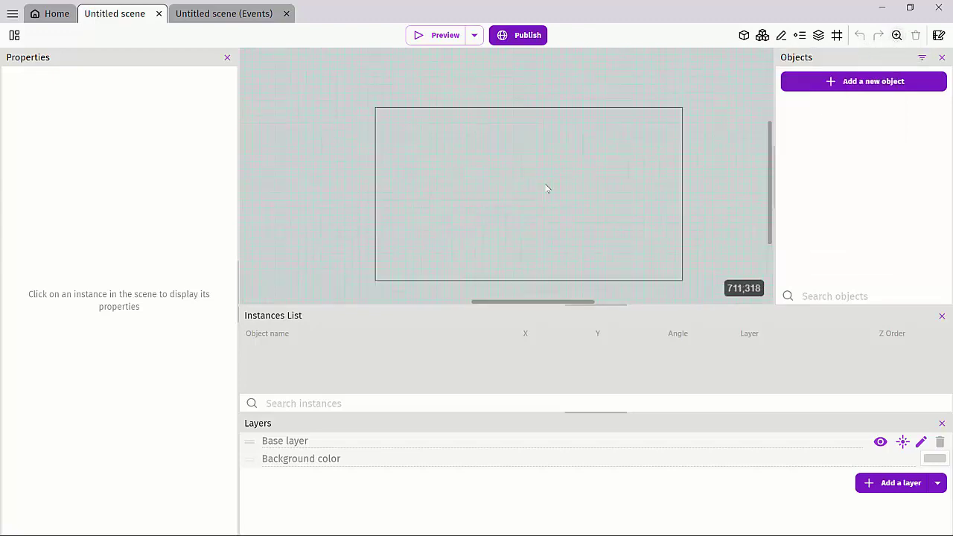
{"action": "scroll", "coordinate": [494, 161], "scroll_direction": "up", "scroll_amount": 1, "text": "ctrl"}
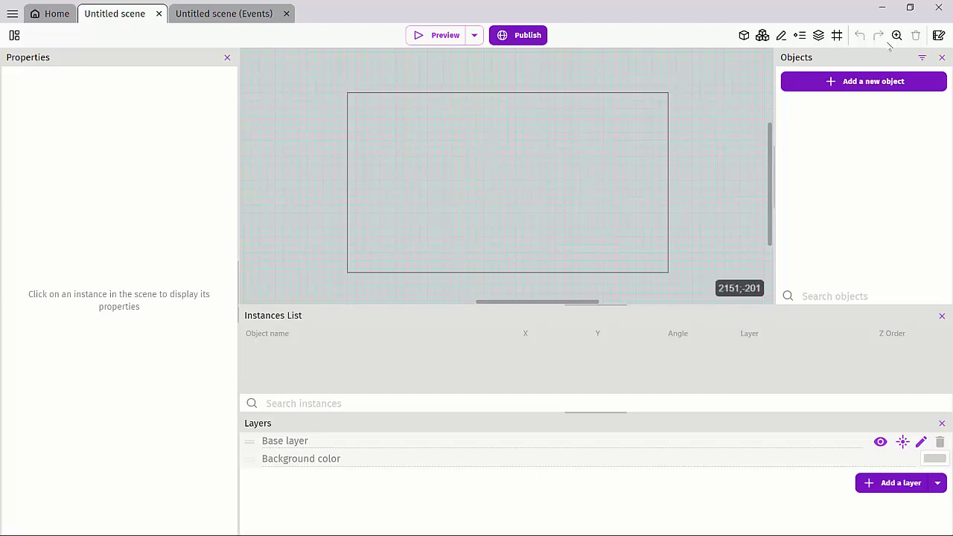
- Review the Untitled scene's properties and its empty scene variables editor, leaving both without making changes
{"action": "left_click", "coordinate": [939, 35]}
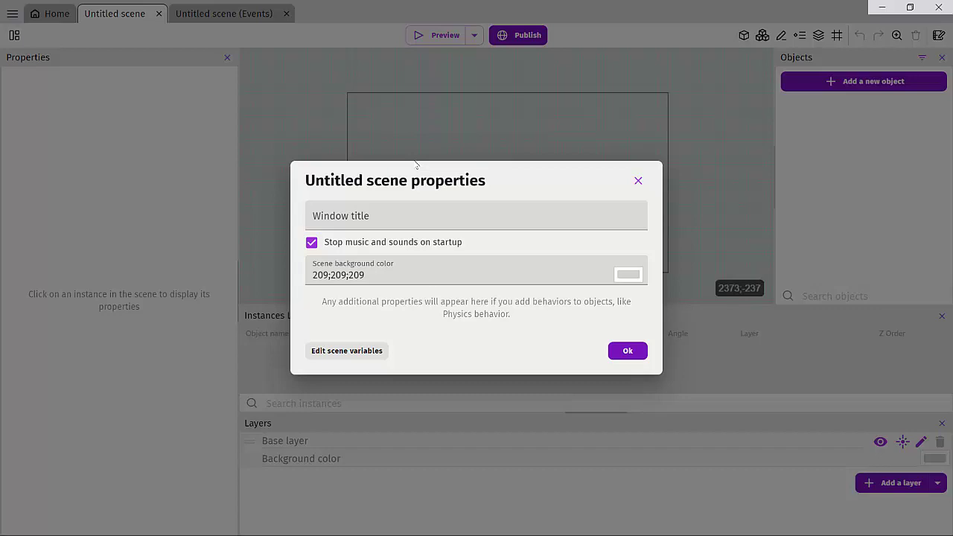
{"action": "left_click", "coordinate": [401, 215]}
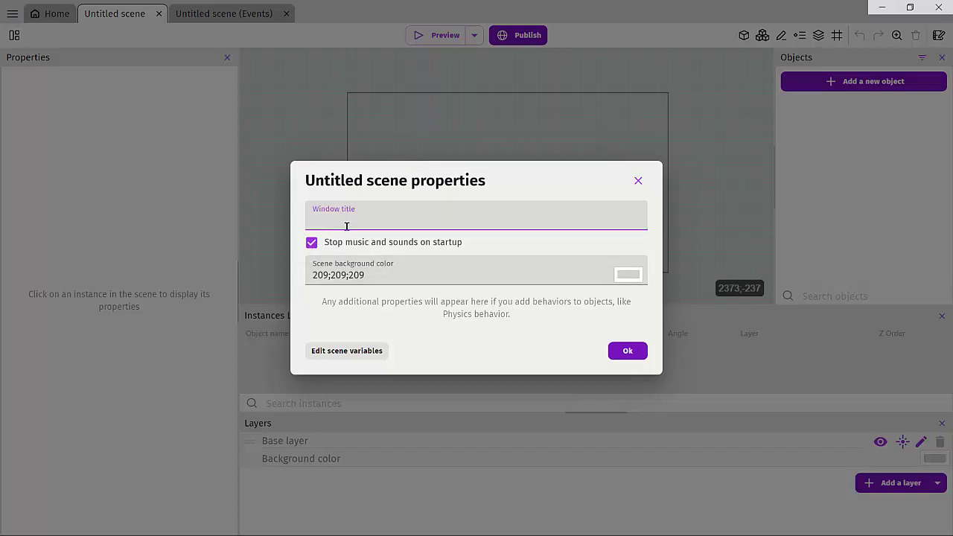
{"action": "left_click", "coordinate": [336, 355]}
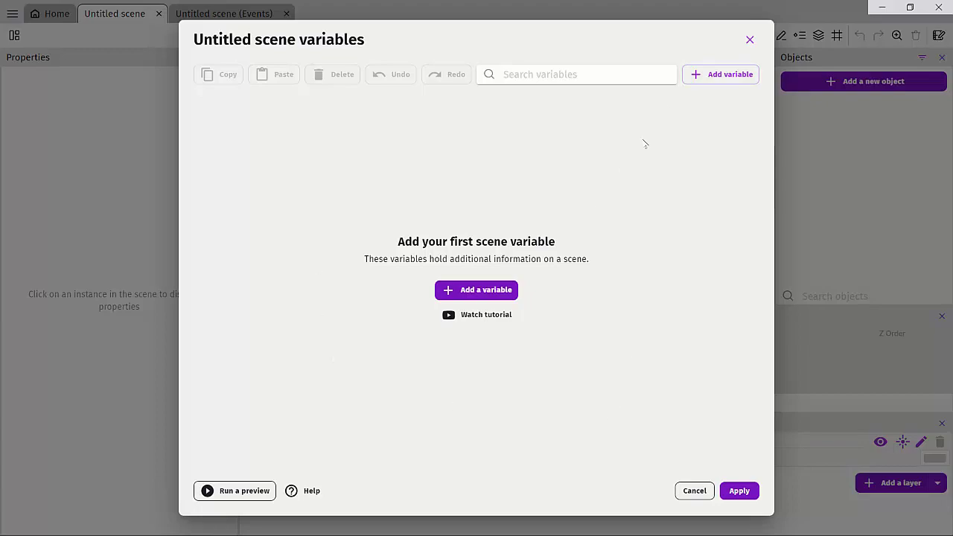
{"action": "left_click", "coordinate": [749, 40]}
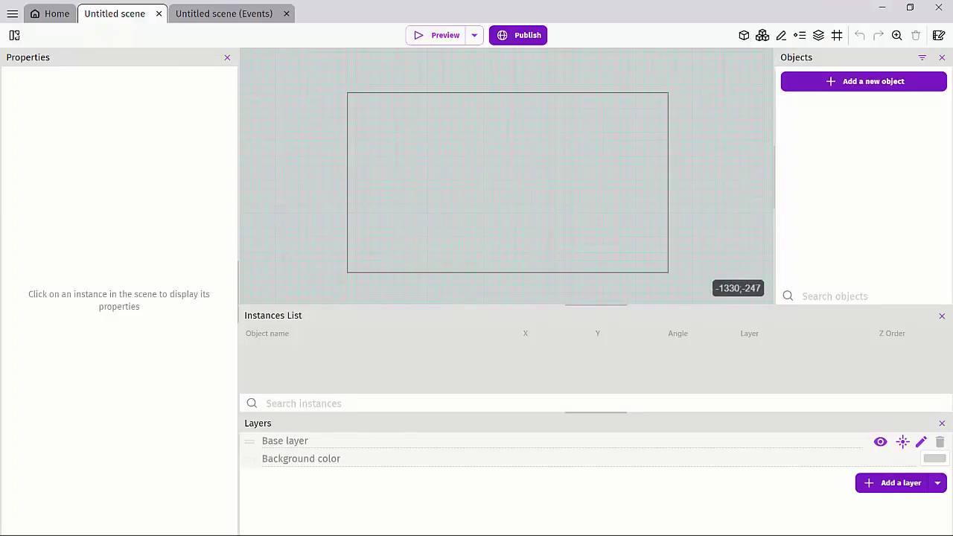
- Show the project manager's sections and the application's main menu, including its Window commands, and close both
{"action": "left_click", "coordinate": [14, 35]}
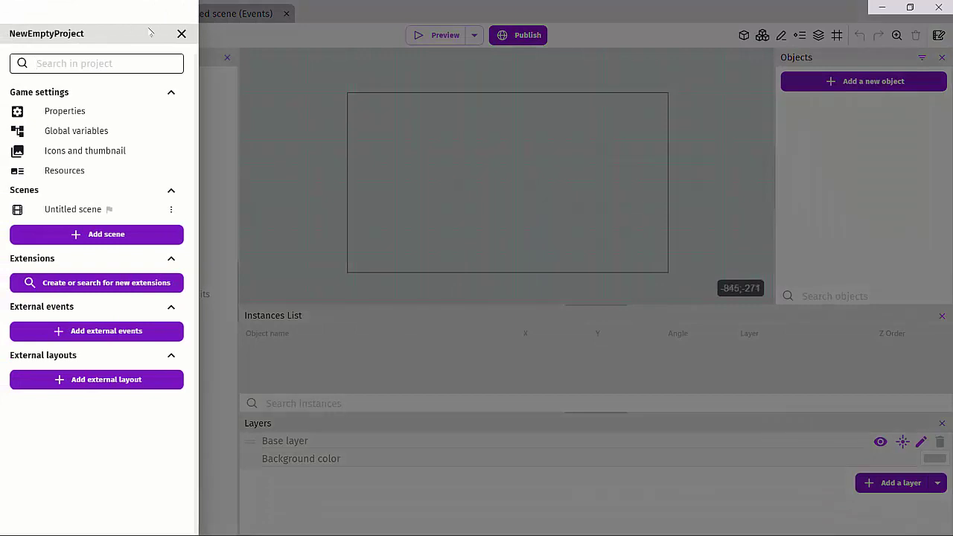
{"action": "left_click", "coordinate": [182, 33]}
{"action": "left_click", "coordinate": [13, 15]}
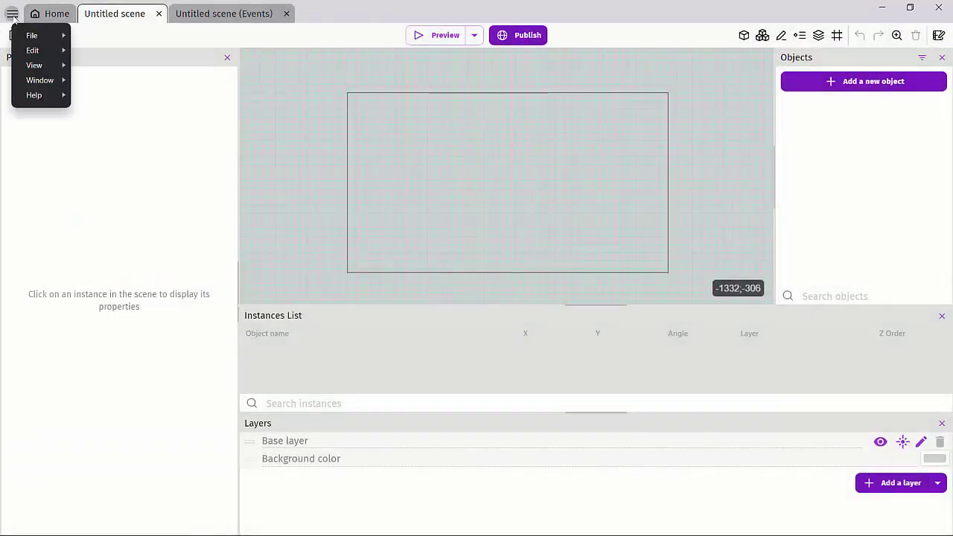
{"action": "mouse_move", "coordinate": [28, 82]}
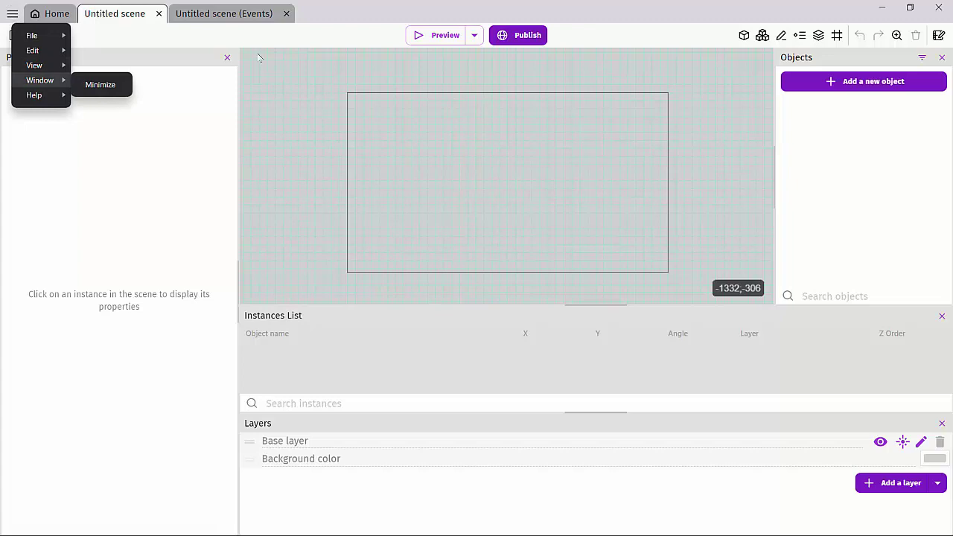
{"action": "left_click", "coordinate": [359, 35]}
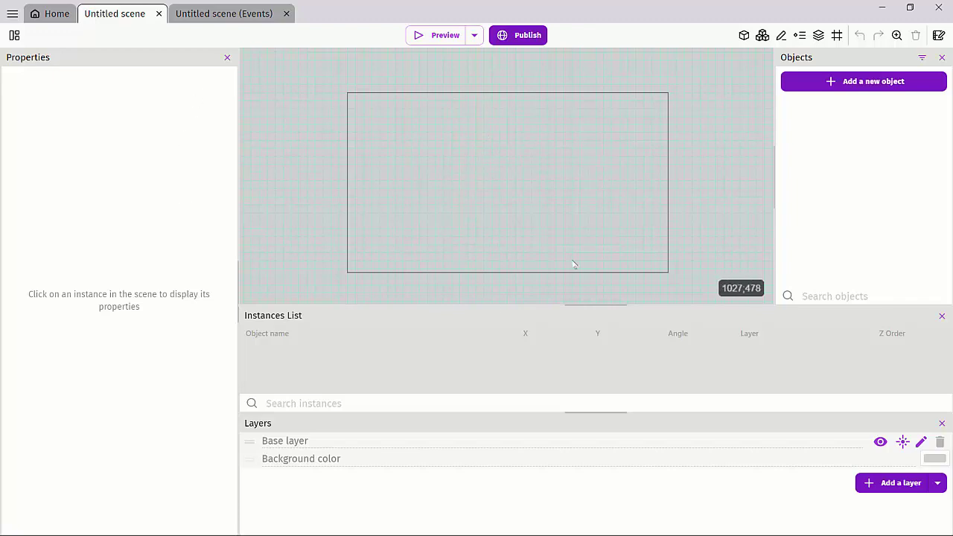
- Show the Home page with its Get Started content, and return to the Untitled scene editor
{"action": "scroll", "coordinate": [402, 207], "scroll_direction": "up", "scroll_amount": 2}
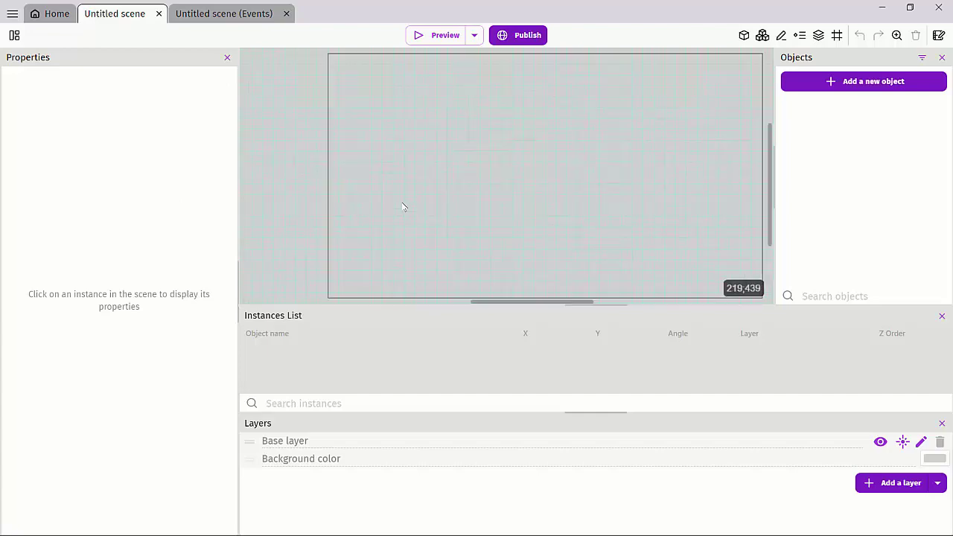
{"action": "scroll", "coordinate": [401, 206], "scroll_direction": "down", "scroll_amount": 2}
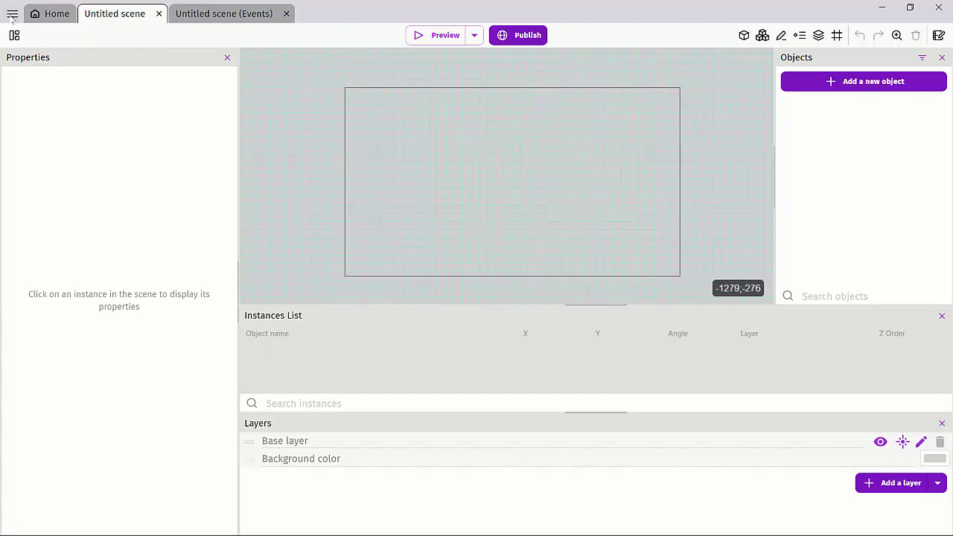
{"action": "left_click", "coordinate": [36, 15]}
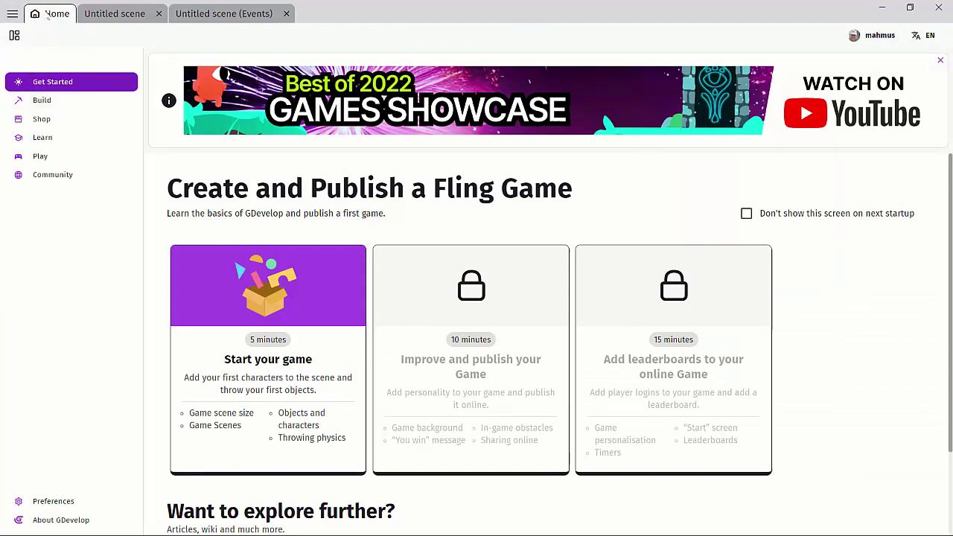
{"action": "left_click", "coordinate": [12, 13]}
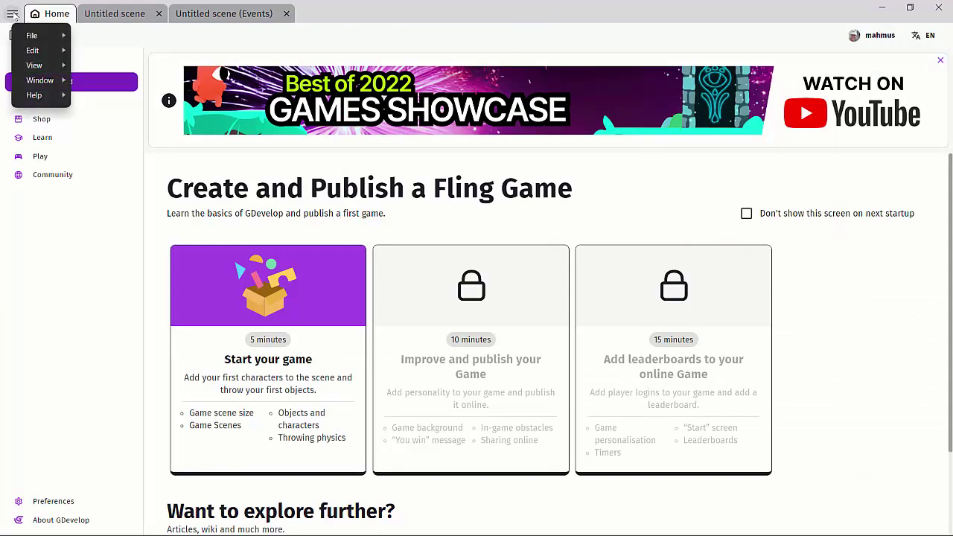
{"action": "left_click", "coordinate": [106, 13]}
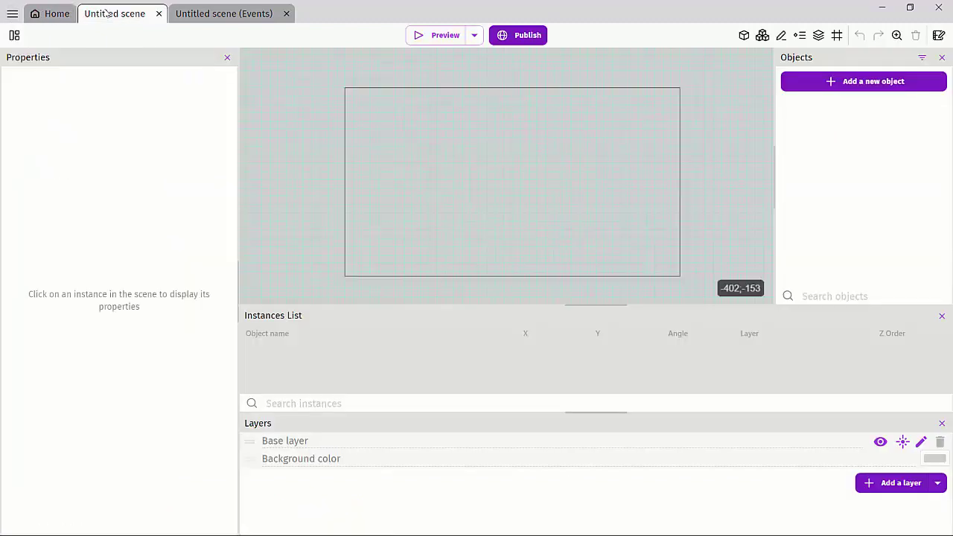
- Review the game's publishing and export options, and return to the scene without generating a link or build
{"action": "left_click", "coordinate": [513, 35]}
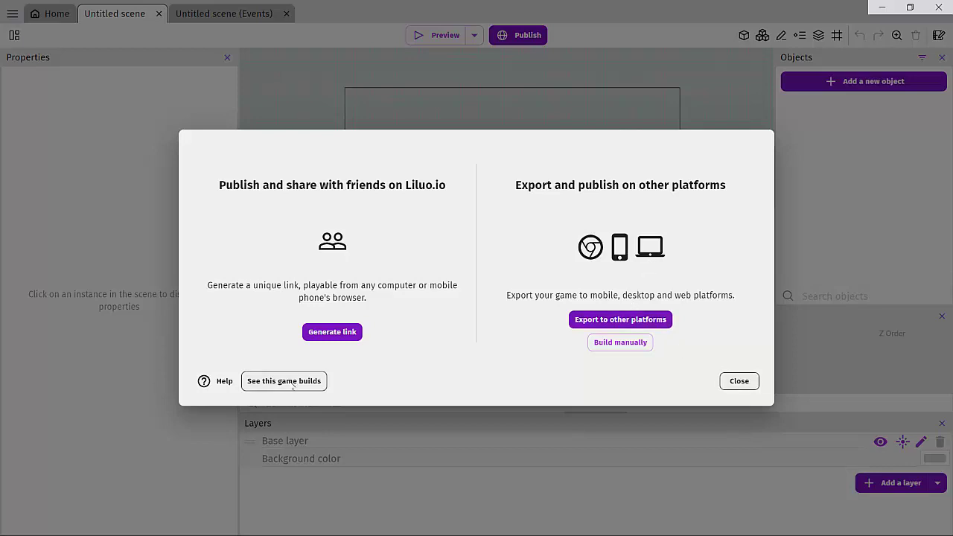
{"action": "left_click", "coordinate": [728, 381]}
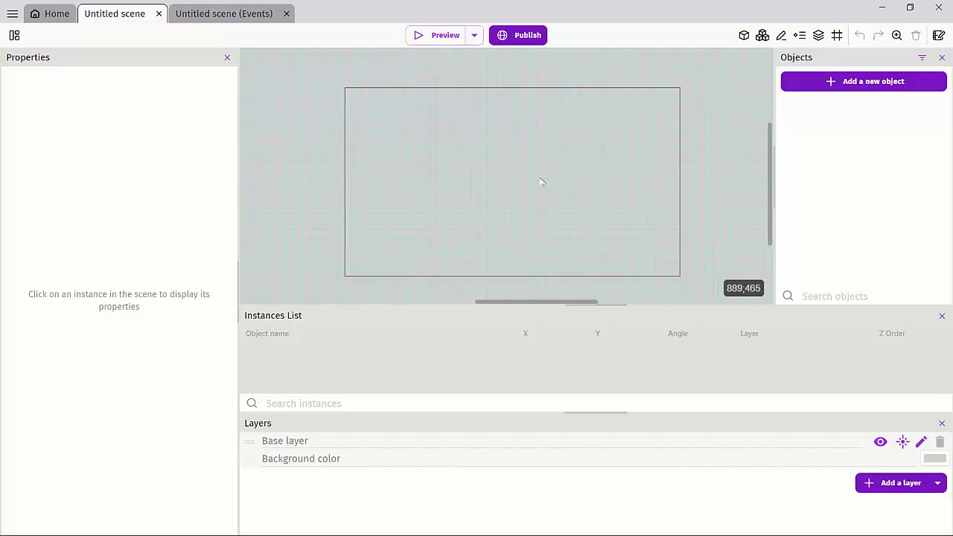
{"action": "scroll", "coordinate": [467, 143], "scroll_direction": "down", "scroll_amount": 1}
{"action": "scroll", "coordinate": [467, 143], "scroll_direction": "up", "scroll_amount": 2}
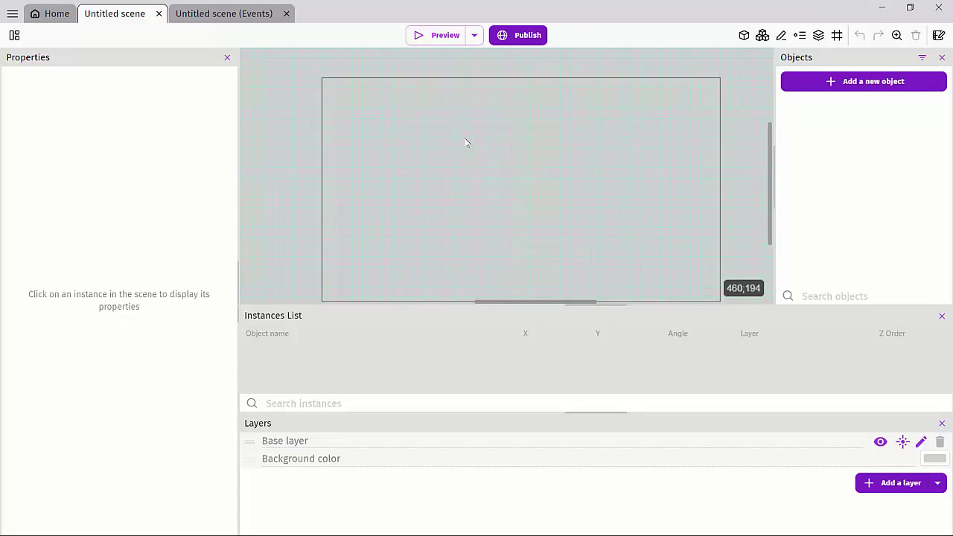
{"action": "scroll", "coordinate": [466, 143], "scroll_direction": "down", "scroll_amount": 1}
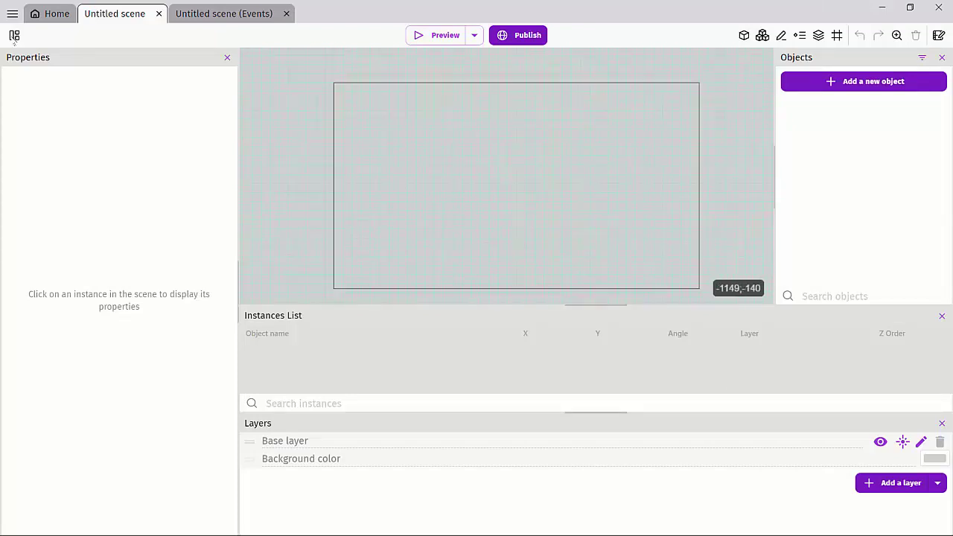
- Set the UI theme to GDevelop default Dark in the preferences and return to the scene
{"action": "left_click", "coordinate": [14, 36]}
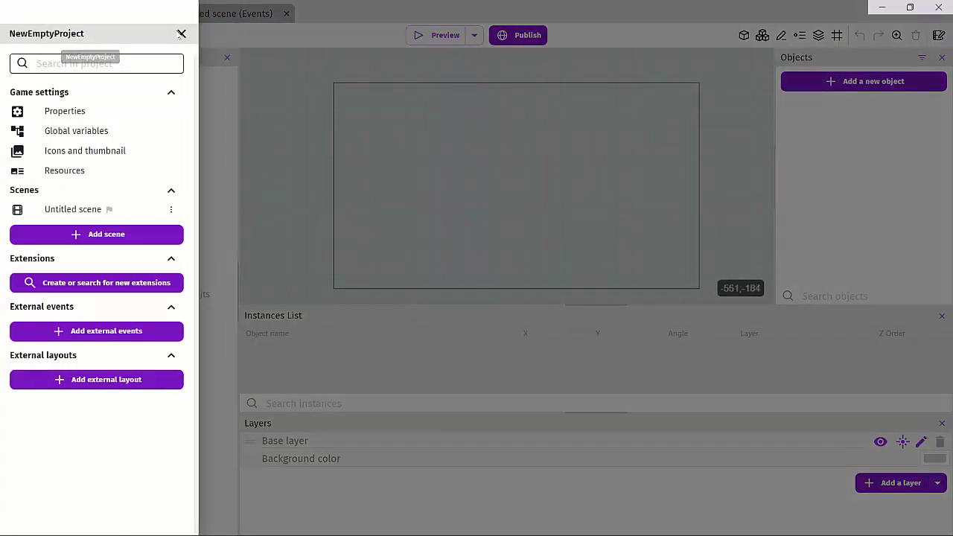
{"action": "key", "text": "Escape"}
{"action": "left_click", "coordinate": [12, 14]}
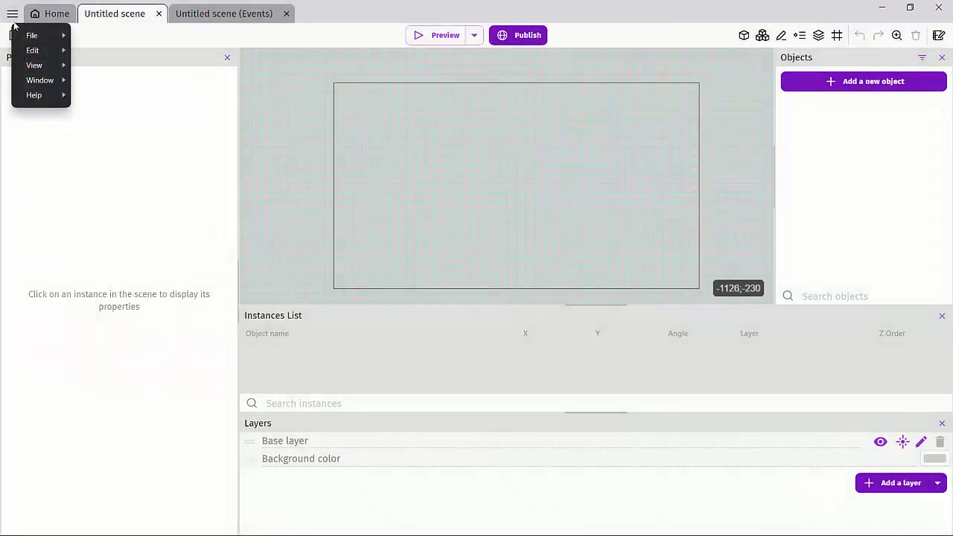
{"action": "mouse_move", "coordinate": [24, 36]}
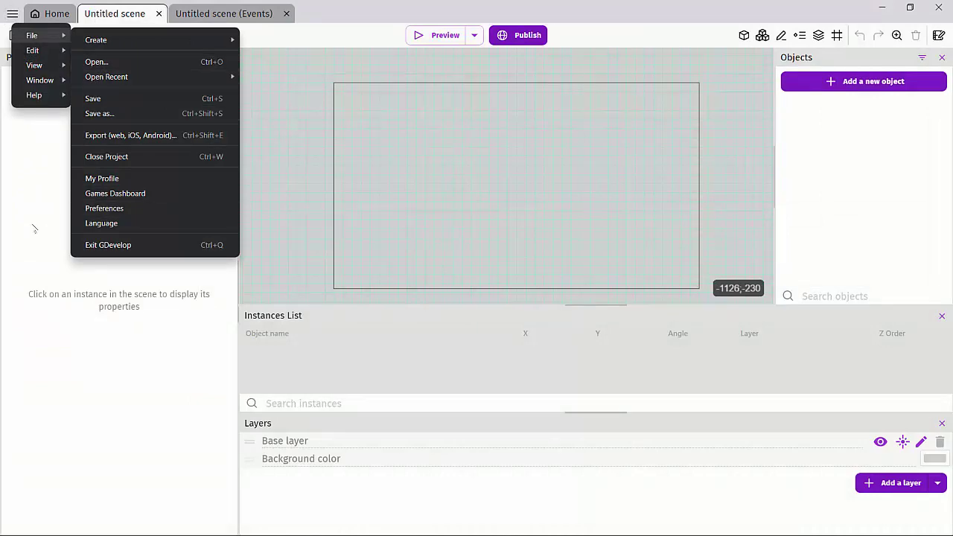
{"action": "left_click", "coordinate": [103, 210]}
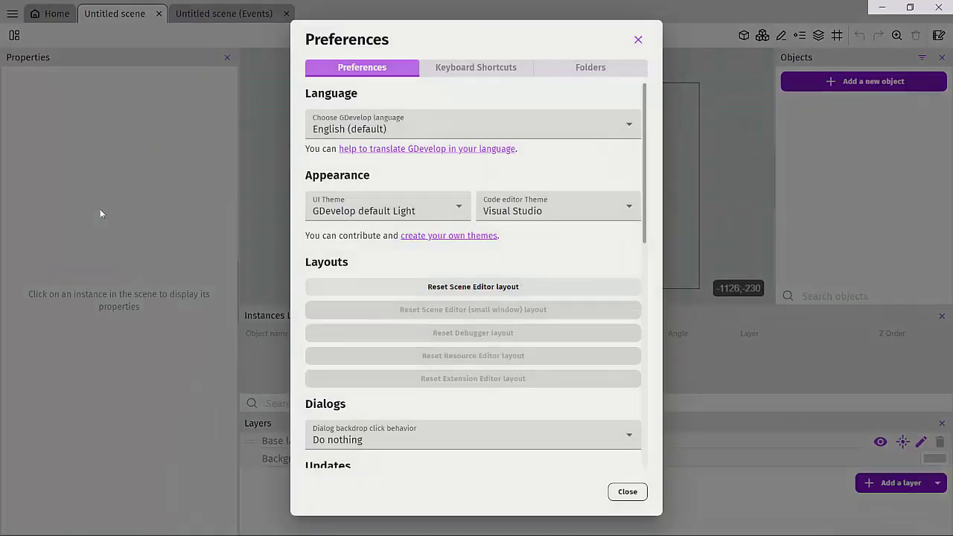
{"action": "left_click", "coordinate": [381, 212]}
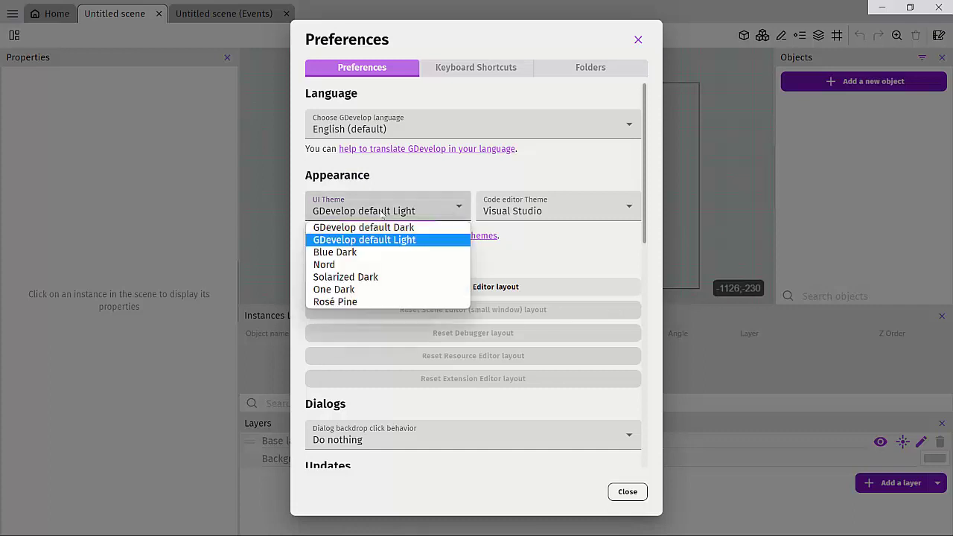
{"action": "left_click", "coordinate": [340, 227]}
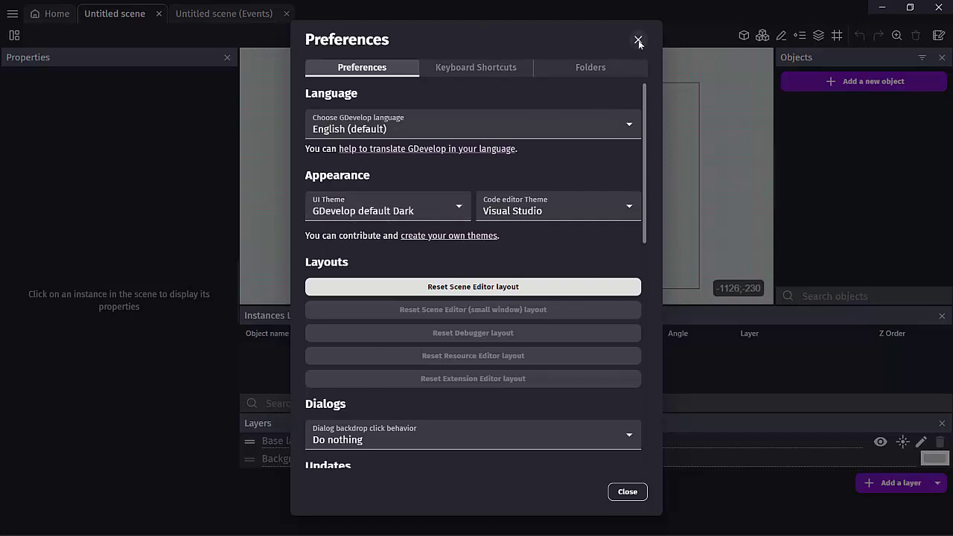
{"action": "left_click", "coordinate": [637, 39]}
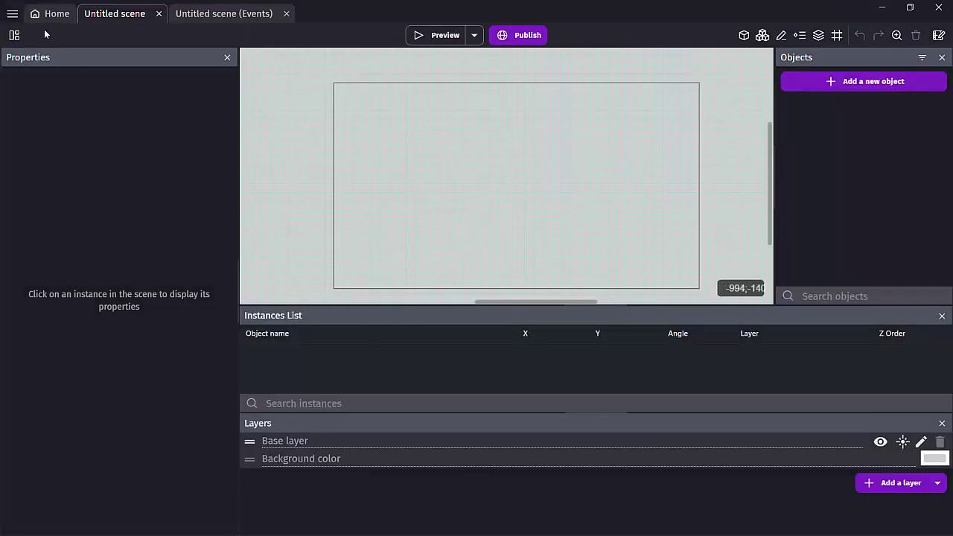
- Switch the UI theme back to GDevelop default Light in the preferences and close them
{"action": "left_click", "coordinate": [13, 13]}
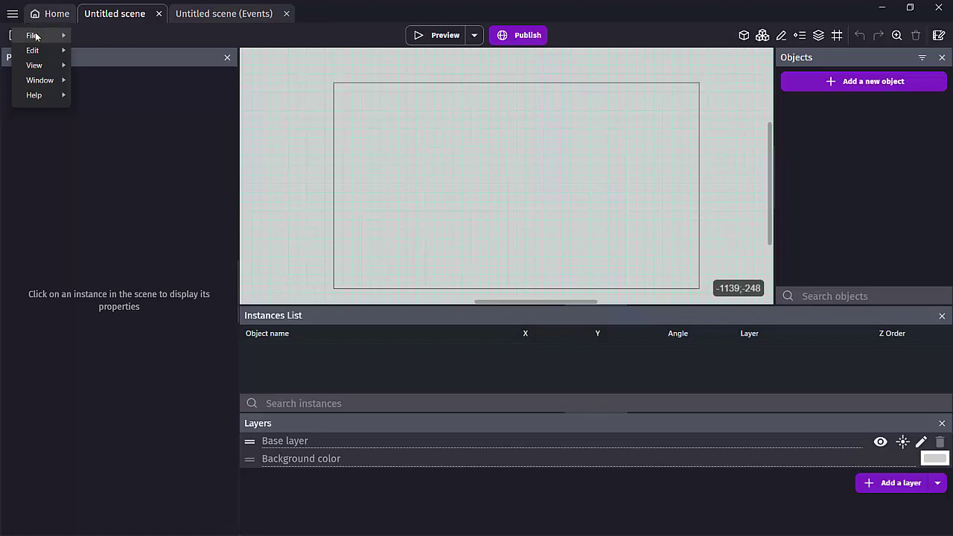
{"action": "mouse_move", "coordinate": [33, 36]}
{"action": "left_click", "coordinate": [104, 208]}
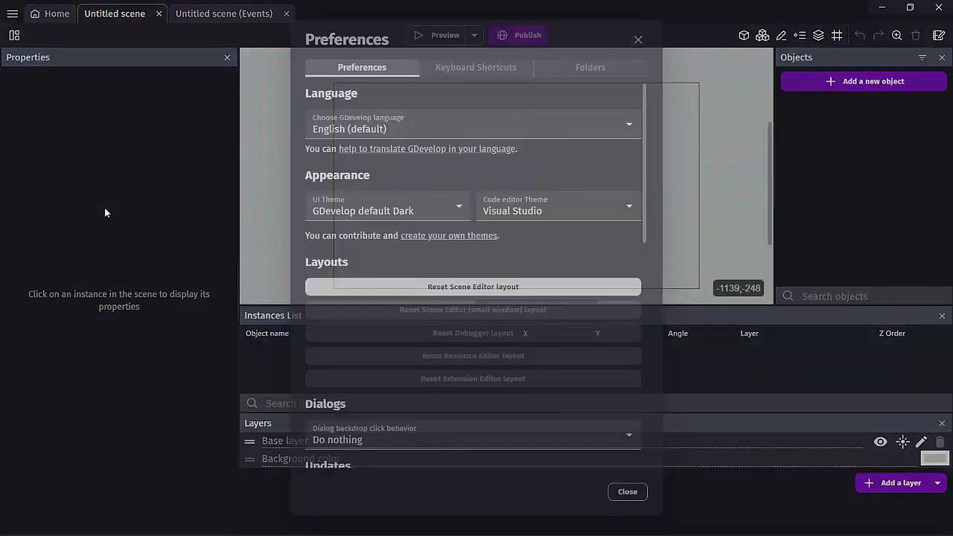
{"action": "left_click", "coordinate": [347, 214]}
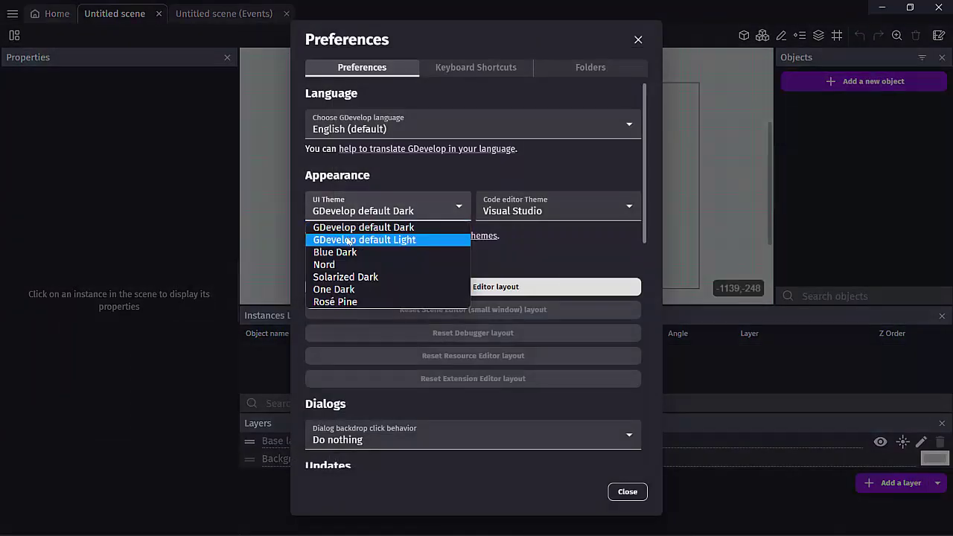
{"action": "left_click", "coordinate": [349, 239]}
{"action": "left_click", "coordinate": [628, 492]}
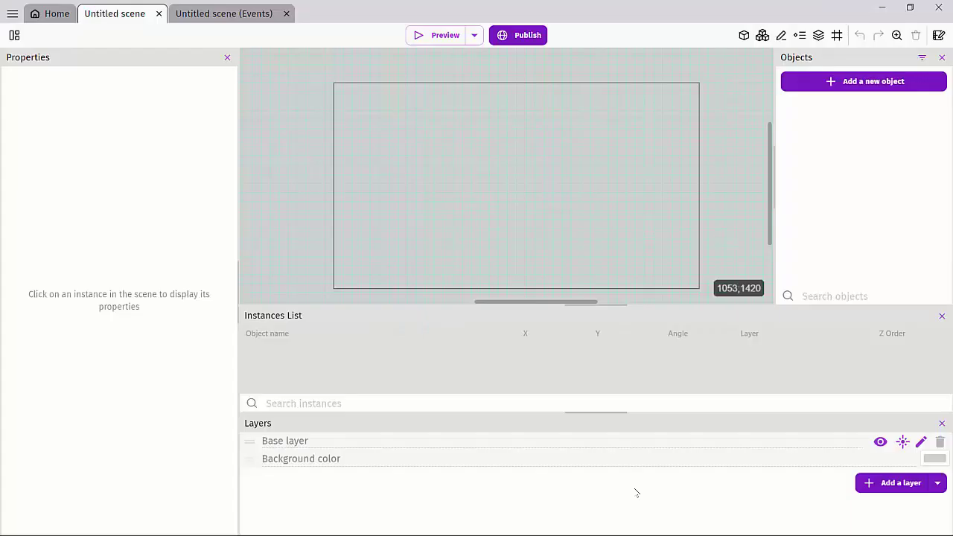